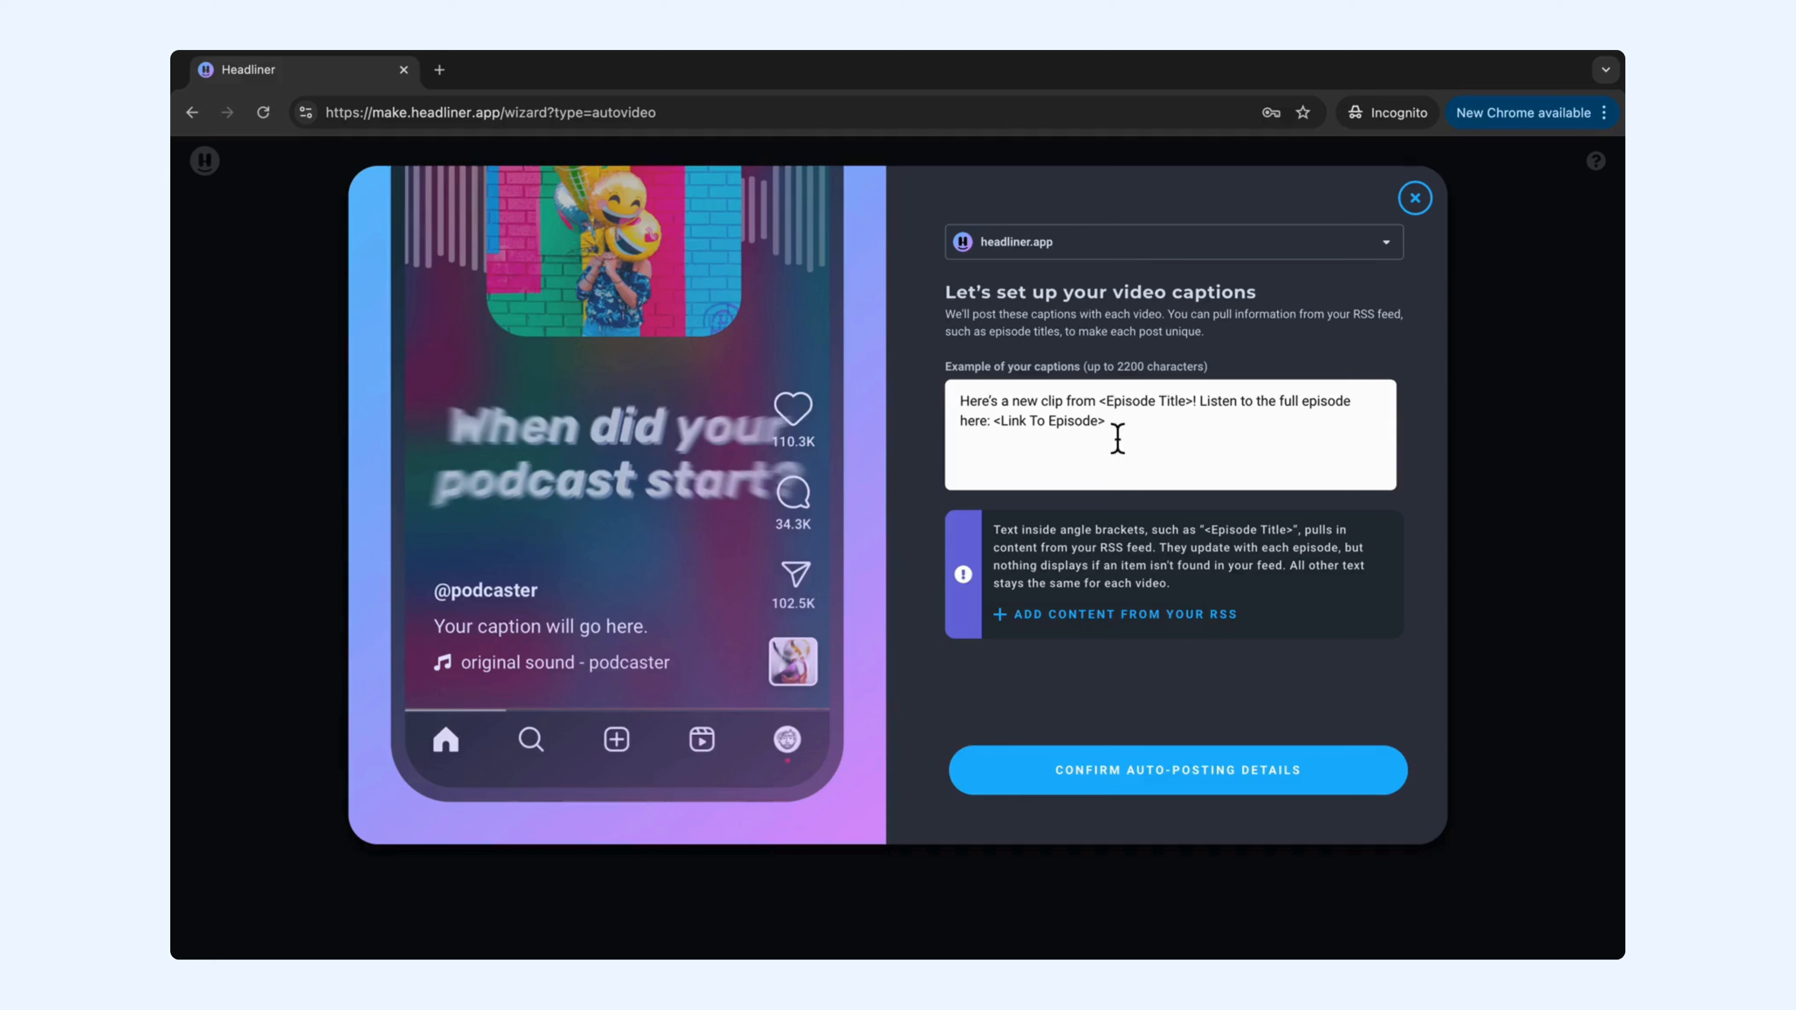
# - Append the hashtags #podcastvideo #podcastclips #podcastmarketing to the end of the example video caption
pyautogui.click(1115, 436)
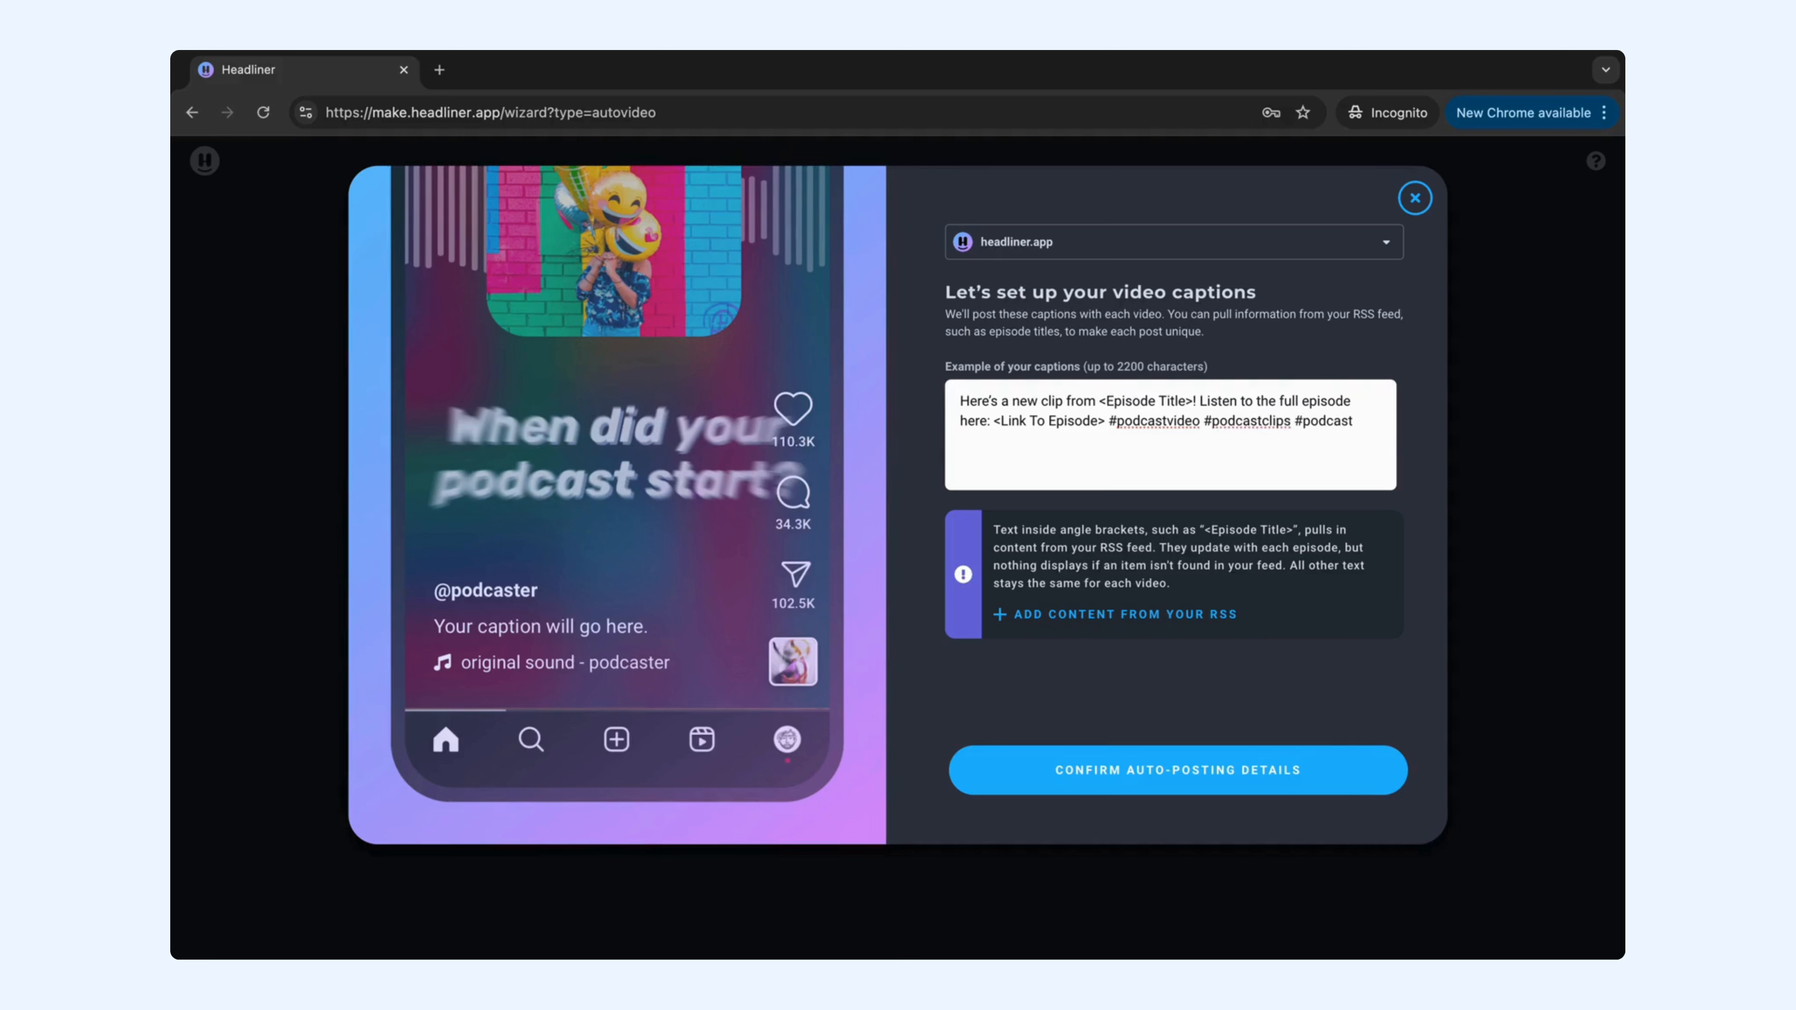
pyautogui.write('kreteing')
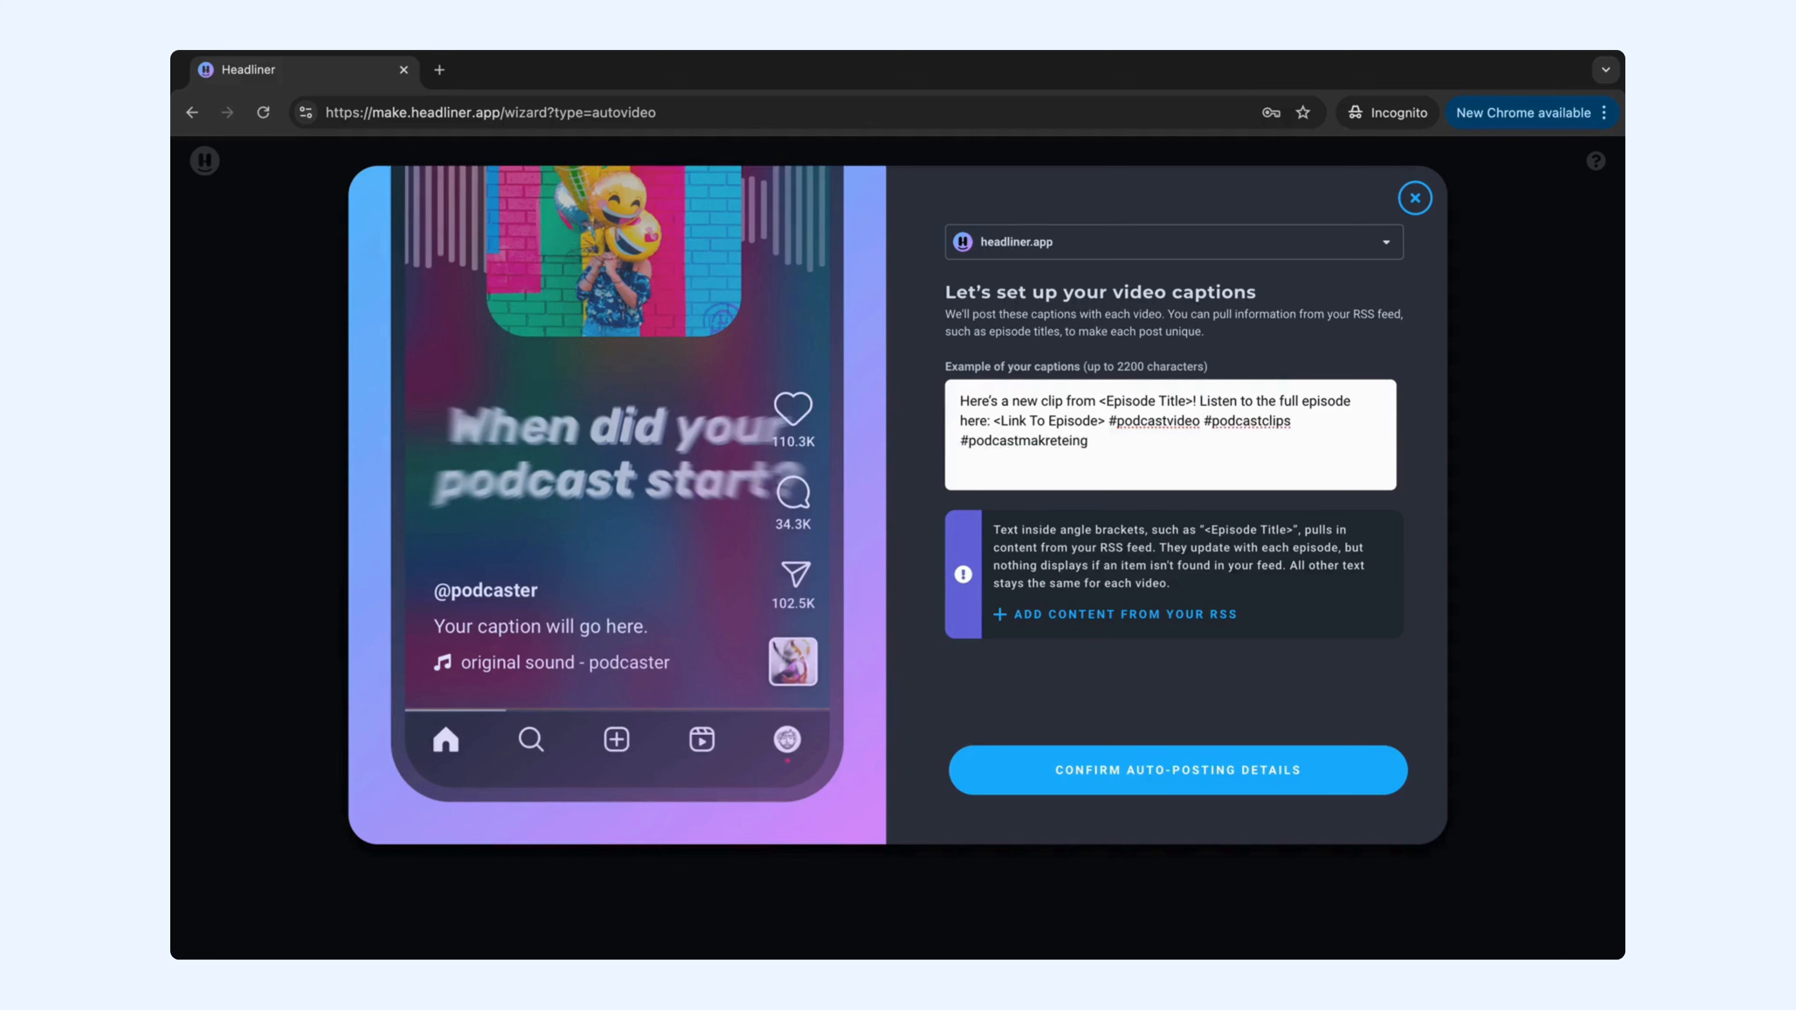
pyautogui.press('BackSpace')
pyautogui.press('BackSpace')
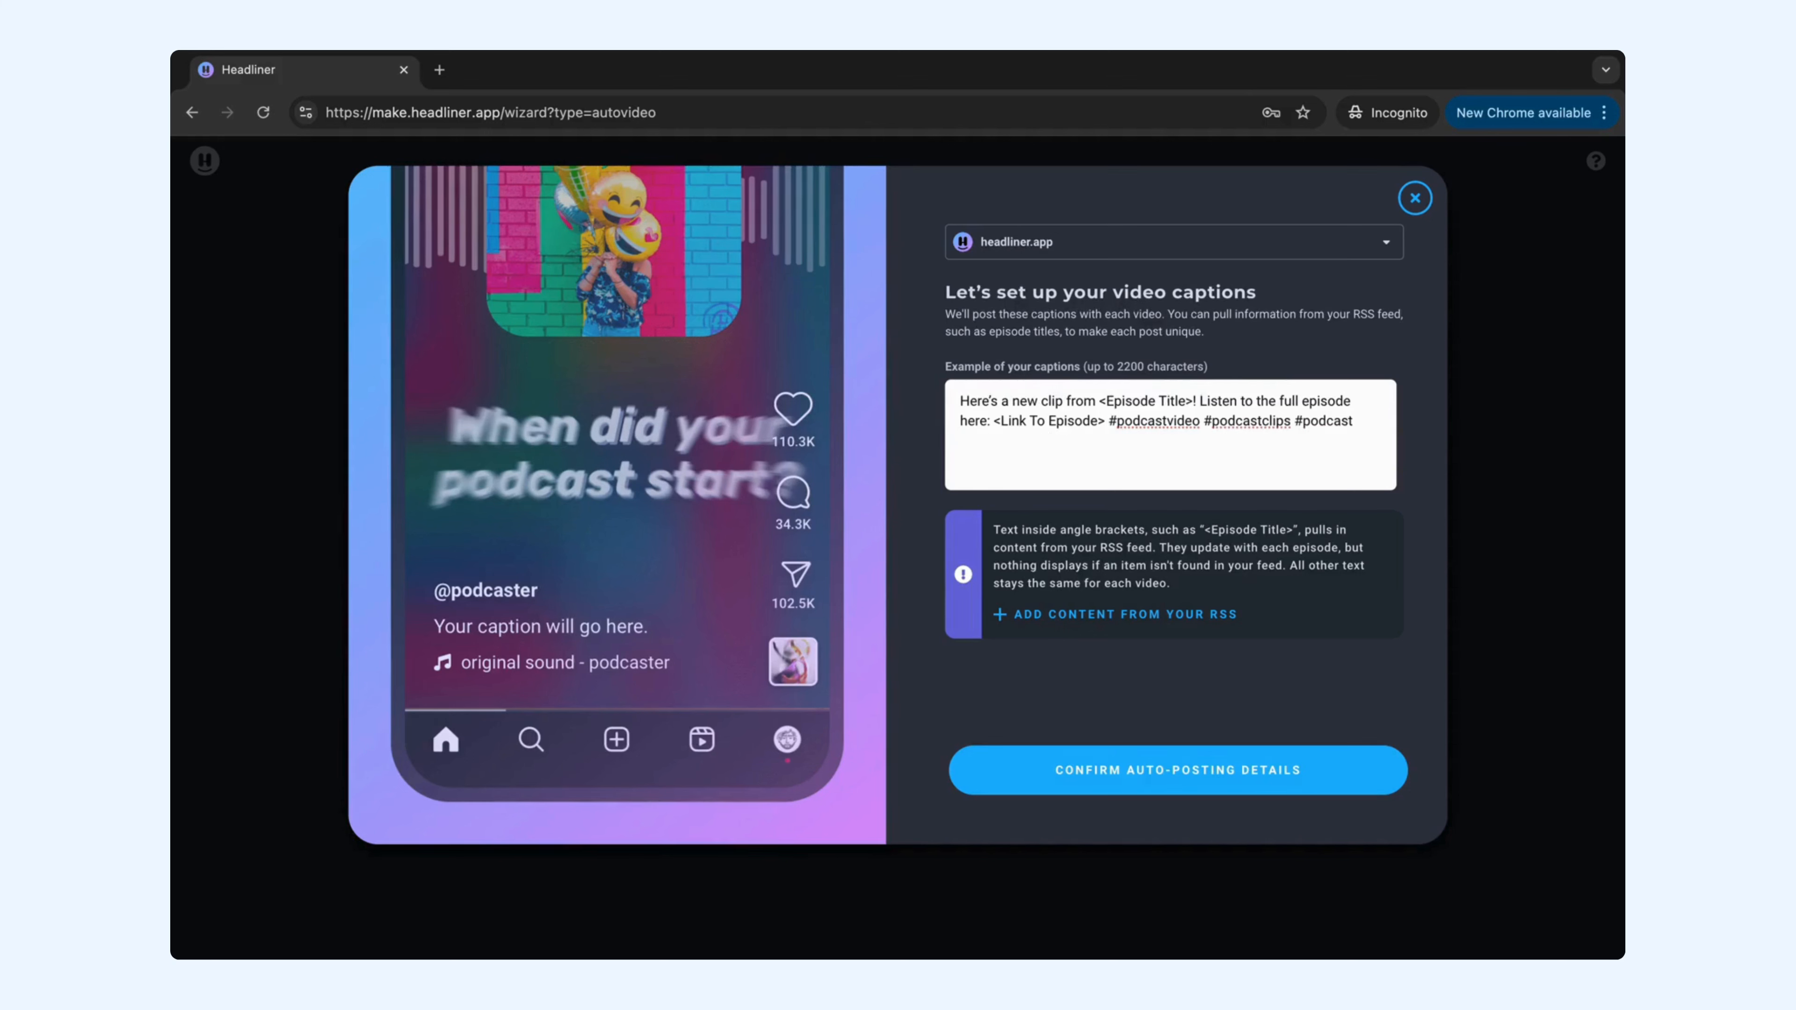
pyautogui.write('marketing')
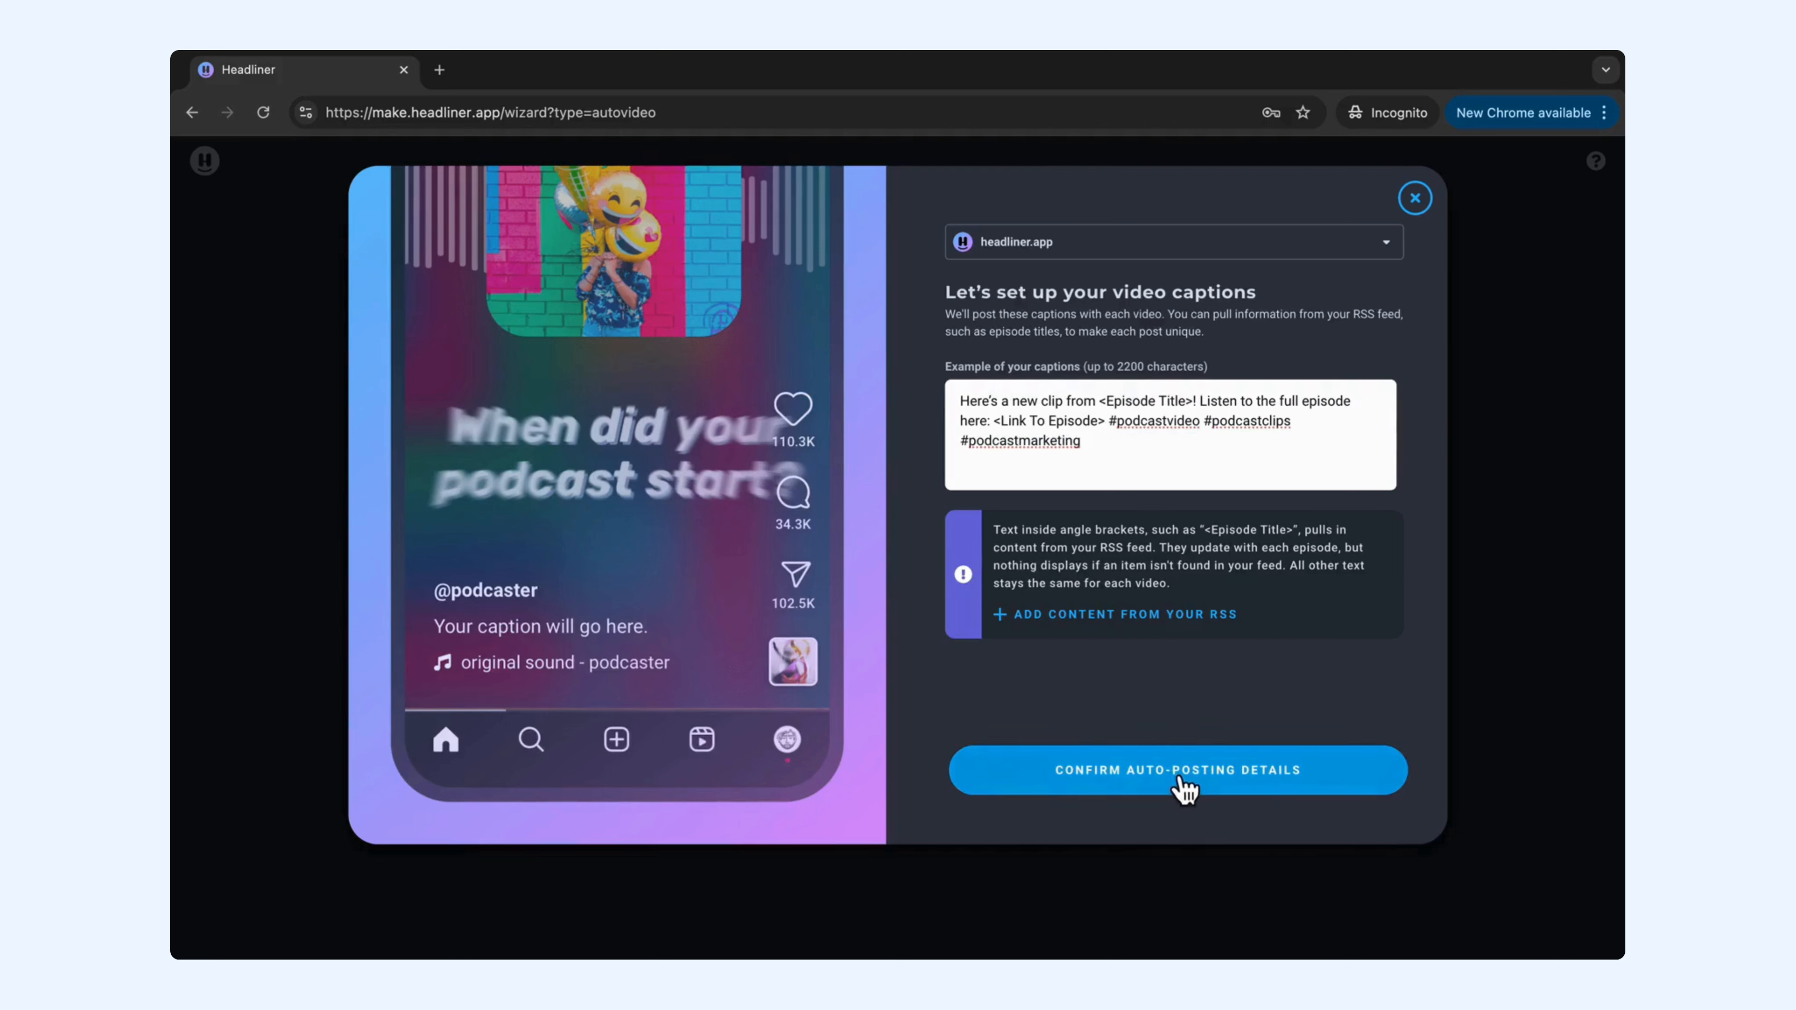
# - Check which RSS content fields can be added to the caption, and confirm the auto-posting details
pyautogui.click(1191, 624)
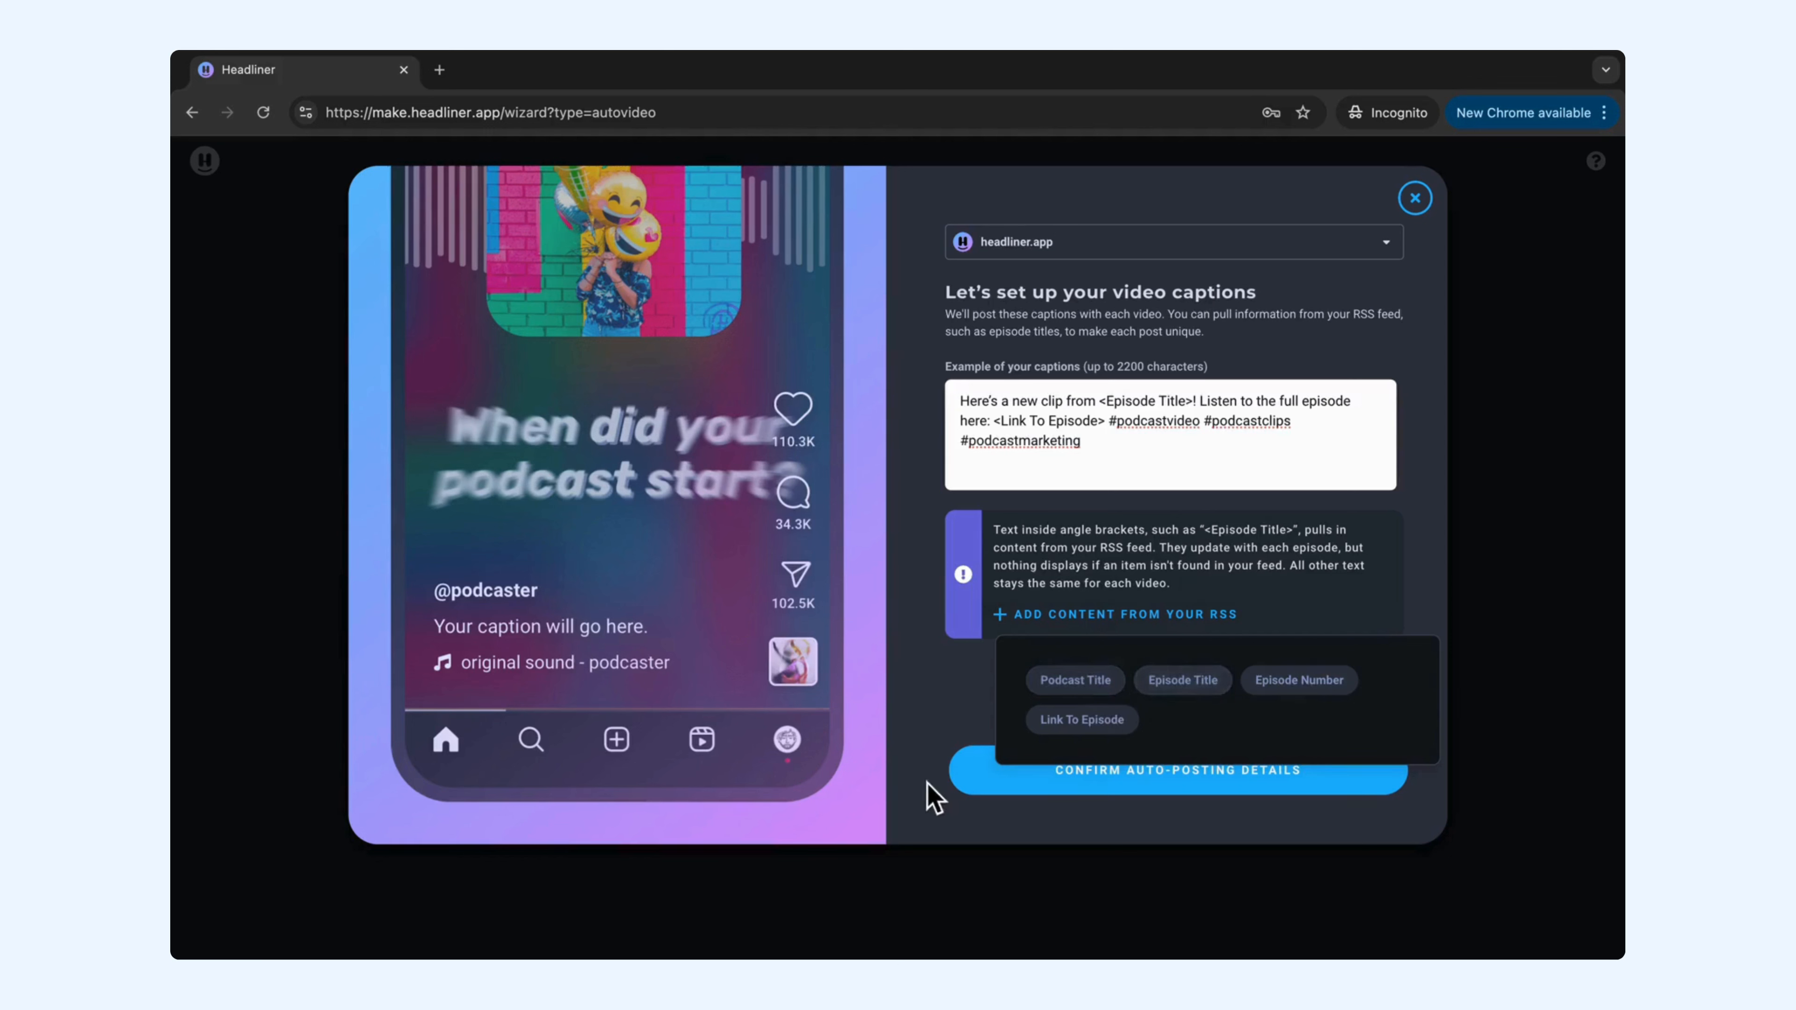
pyautogui.click(940, 664)
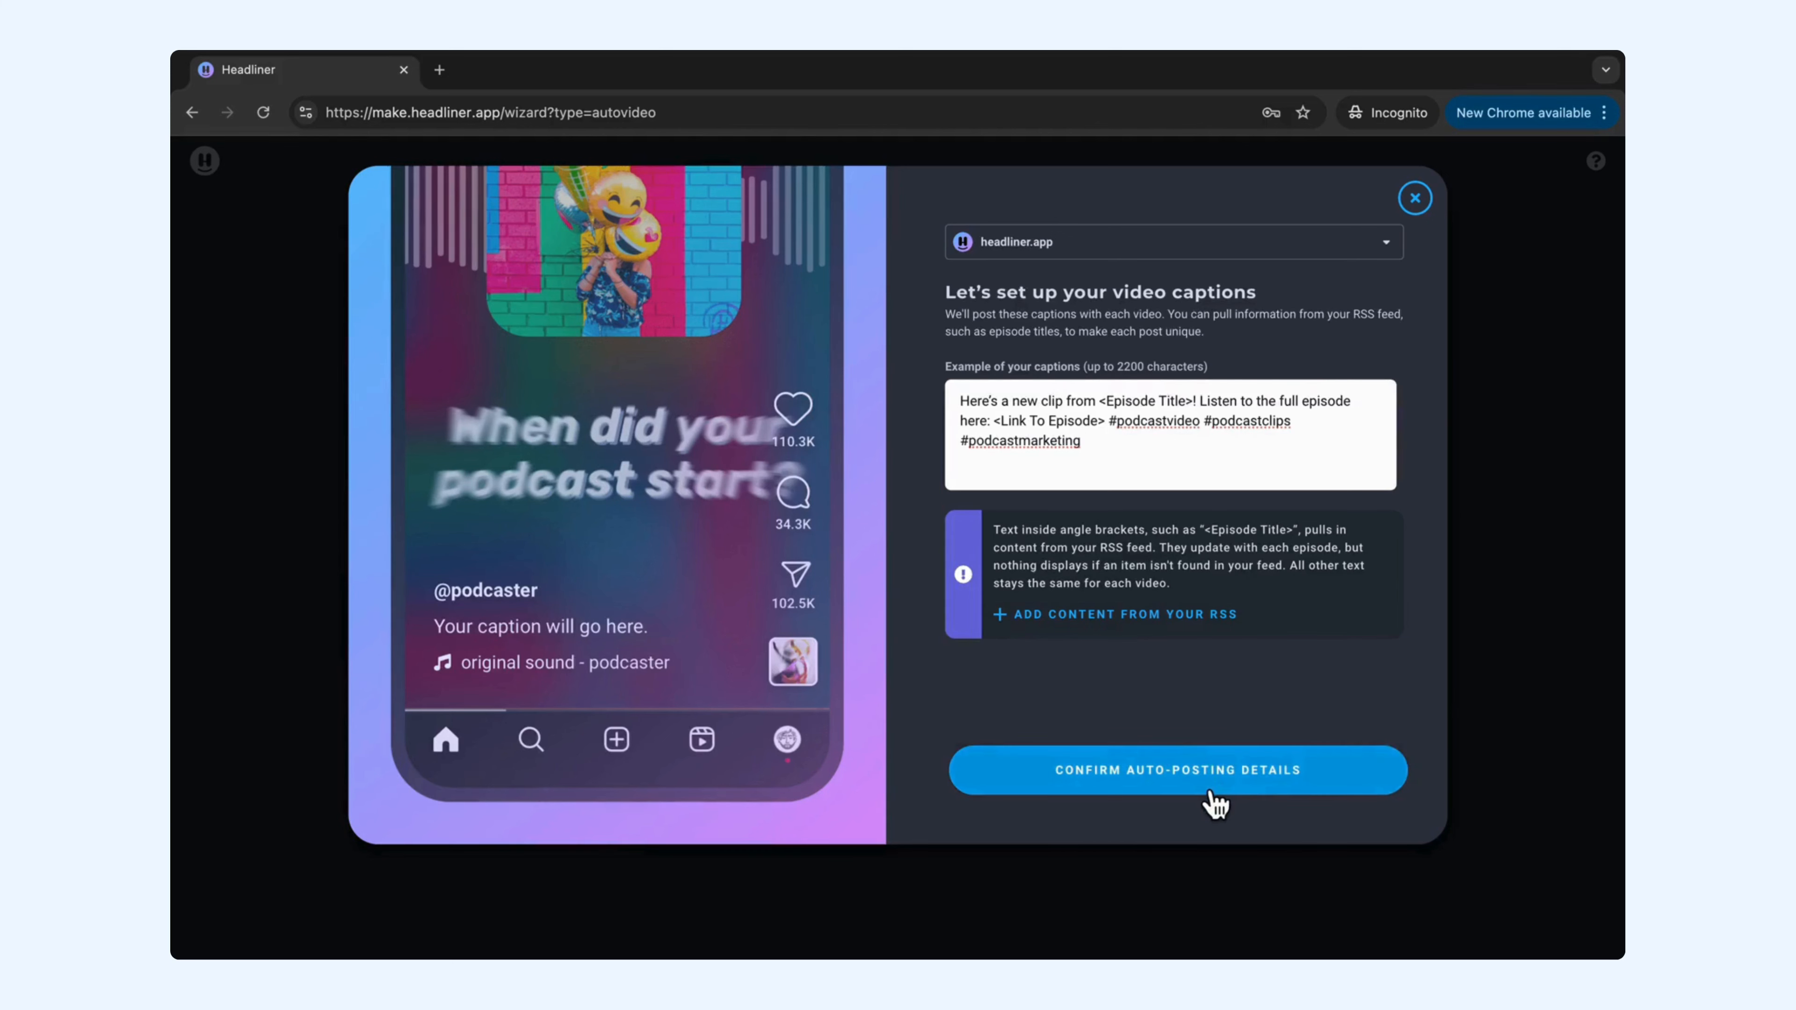
pyautogui.click(1126, 792)
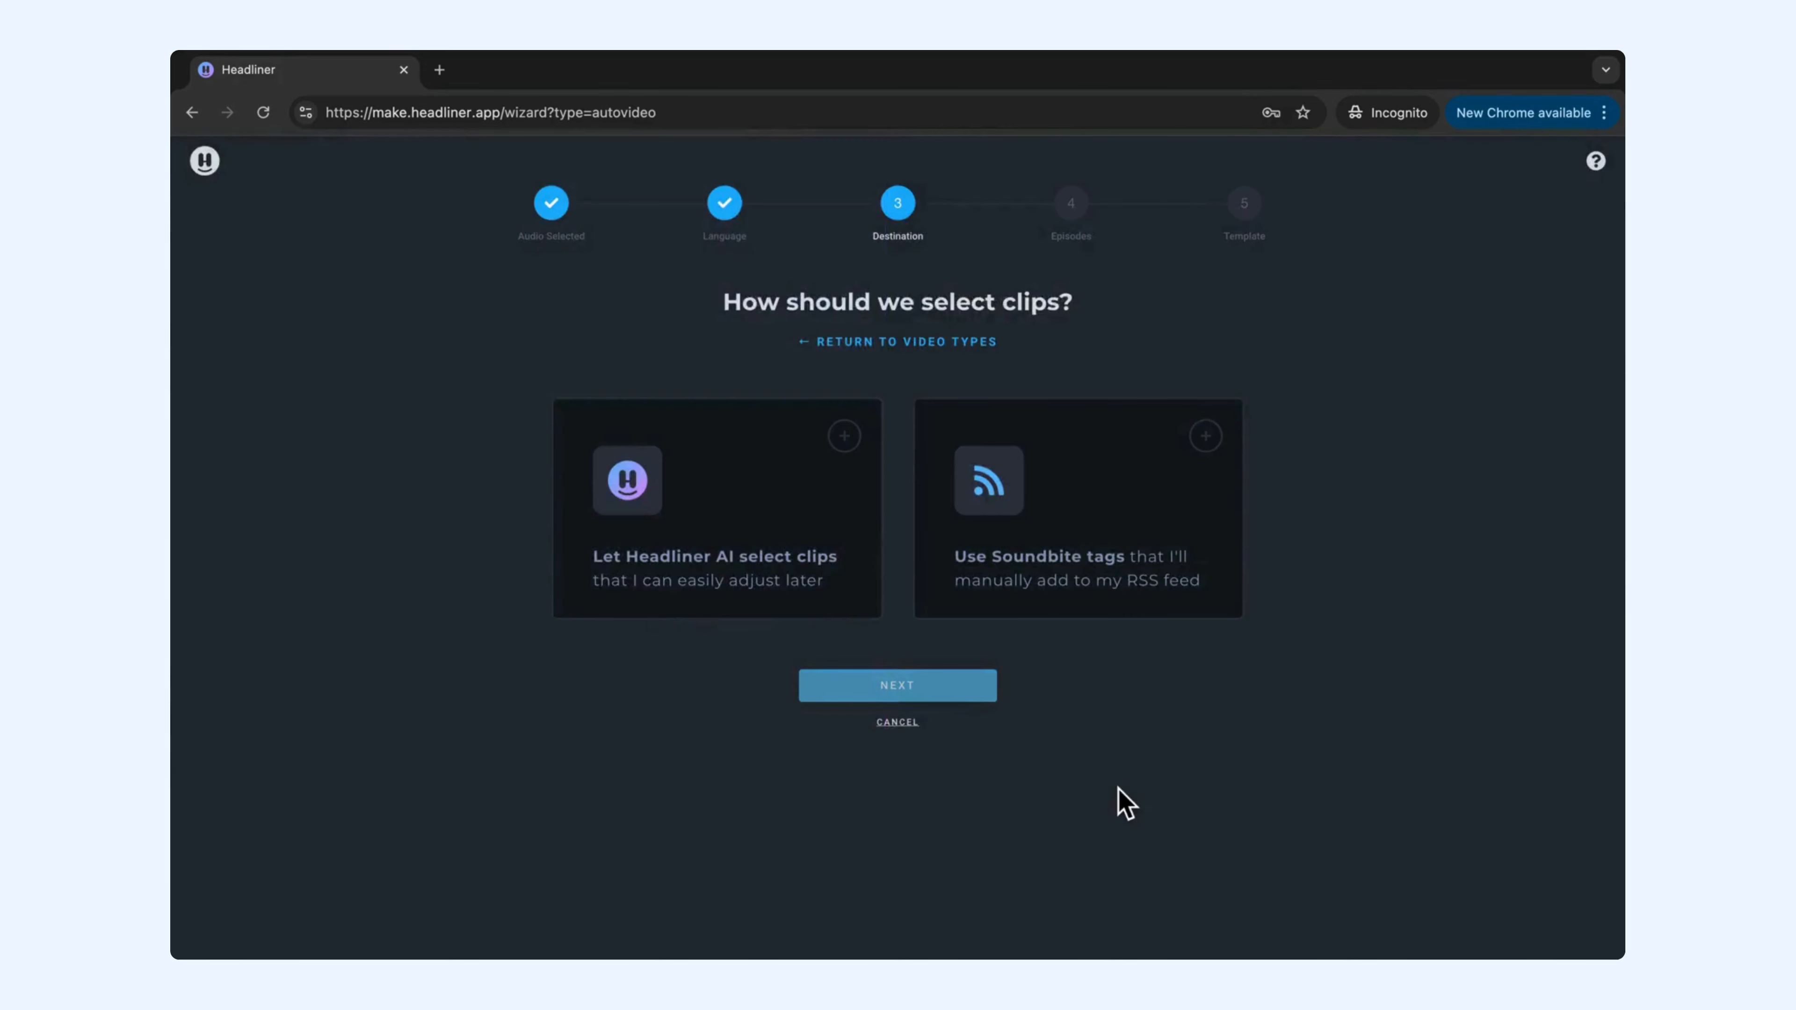
# - Let Headliner AI select the clips and apply the automation to future episodes
pyautogui.click(799, 517)
pyautogui.click(865, 691)
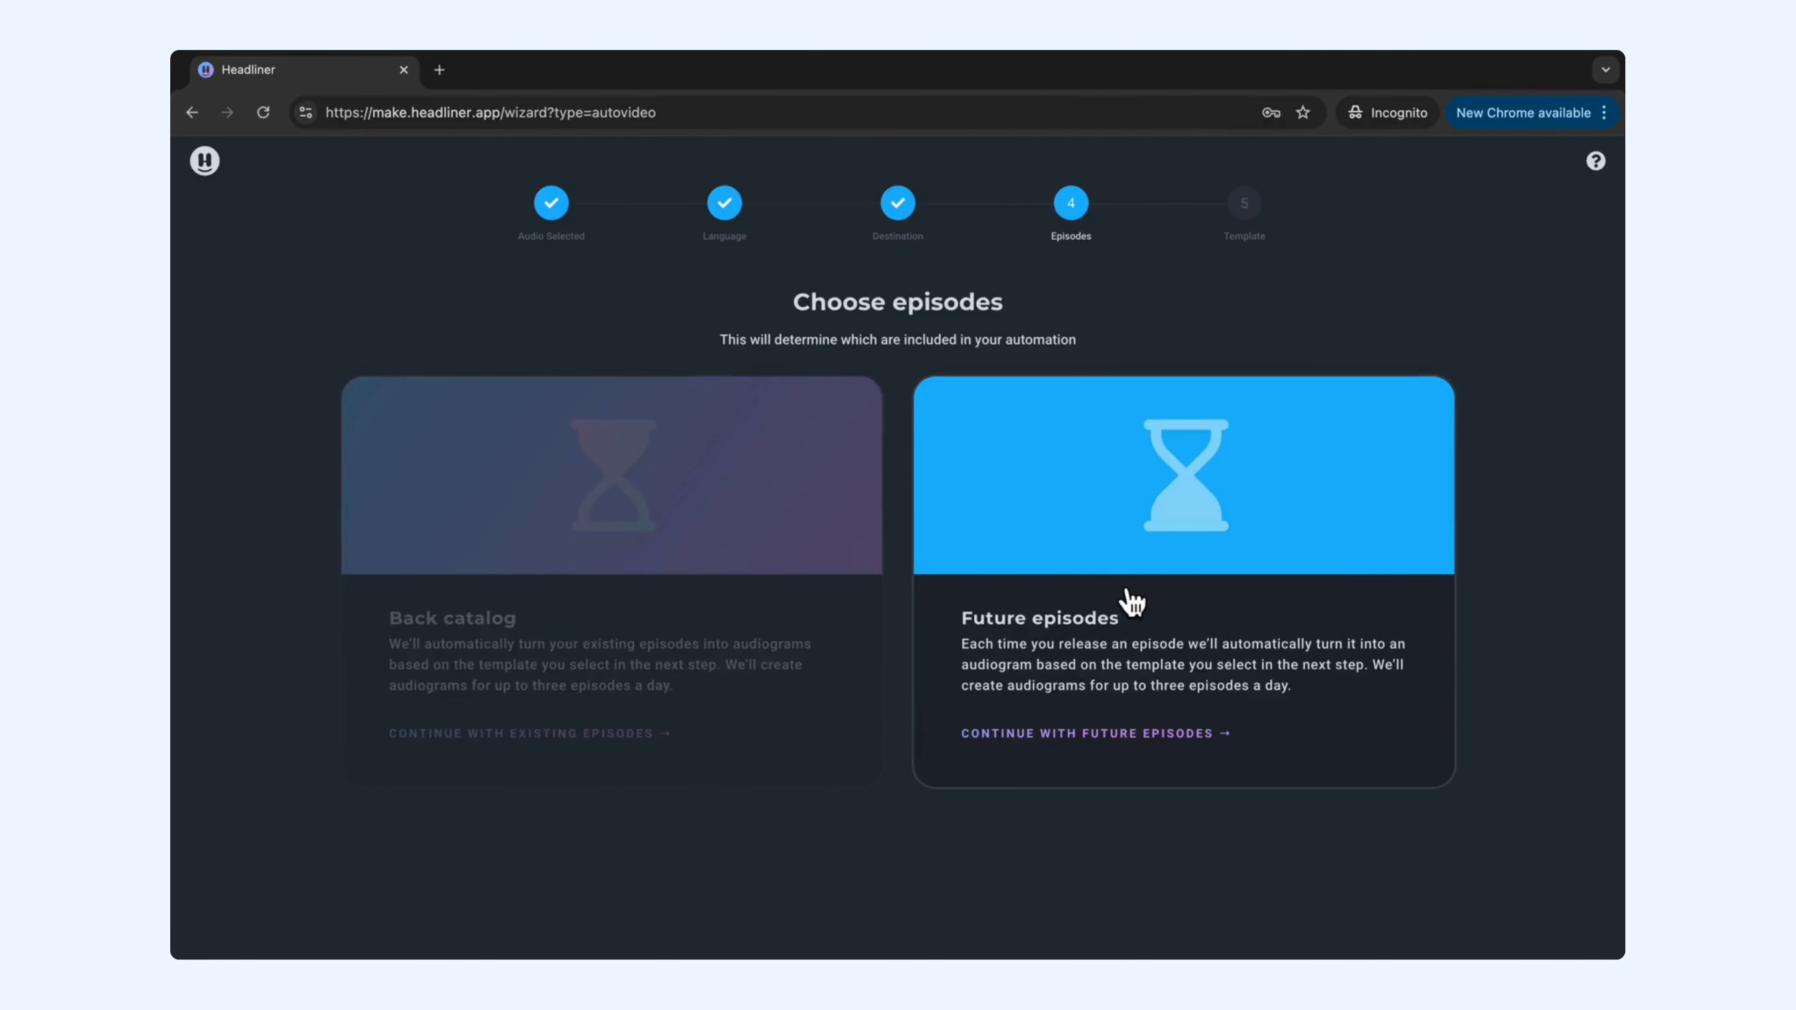
pyautogui.click(1132, 602)
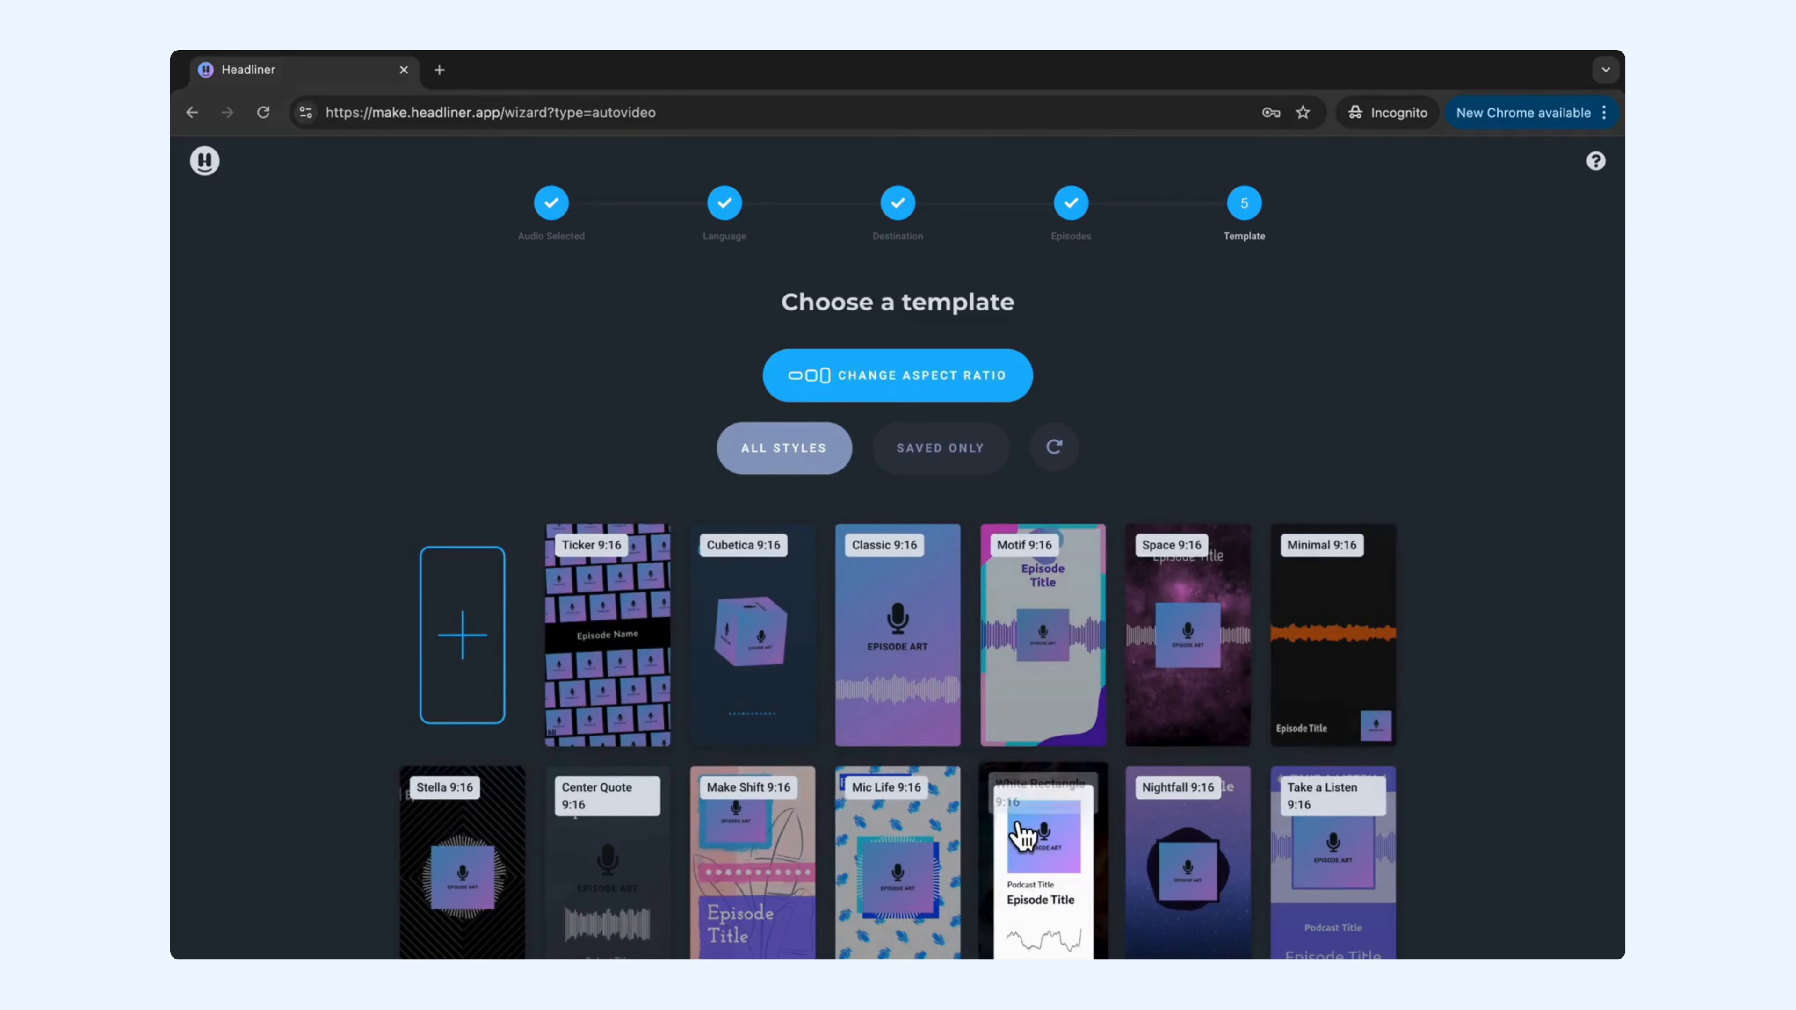
# - Choose the Center Quote 9:16 template and turn on captions for its videos
pyautogui.scroll(-1, 1024, 831)
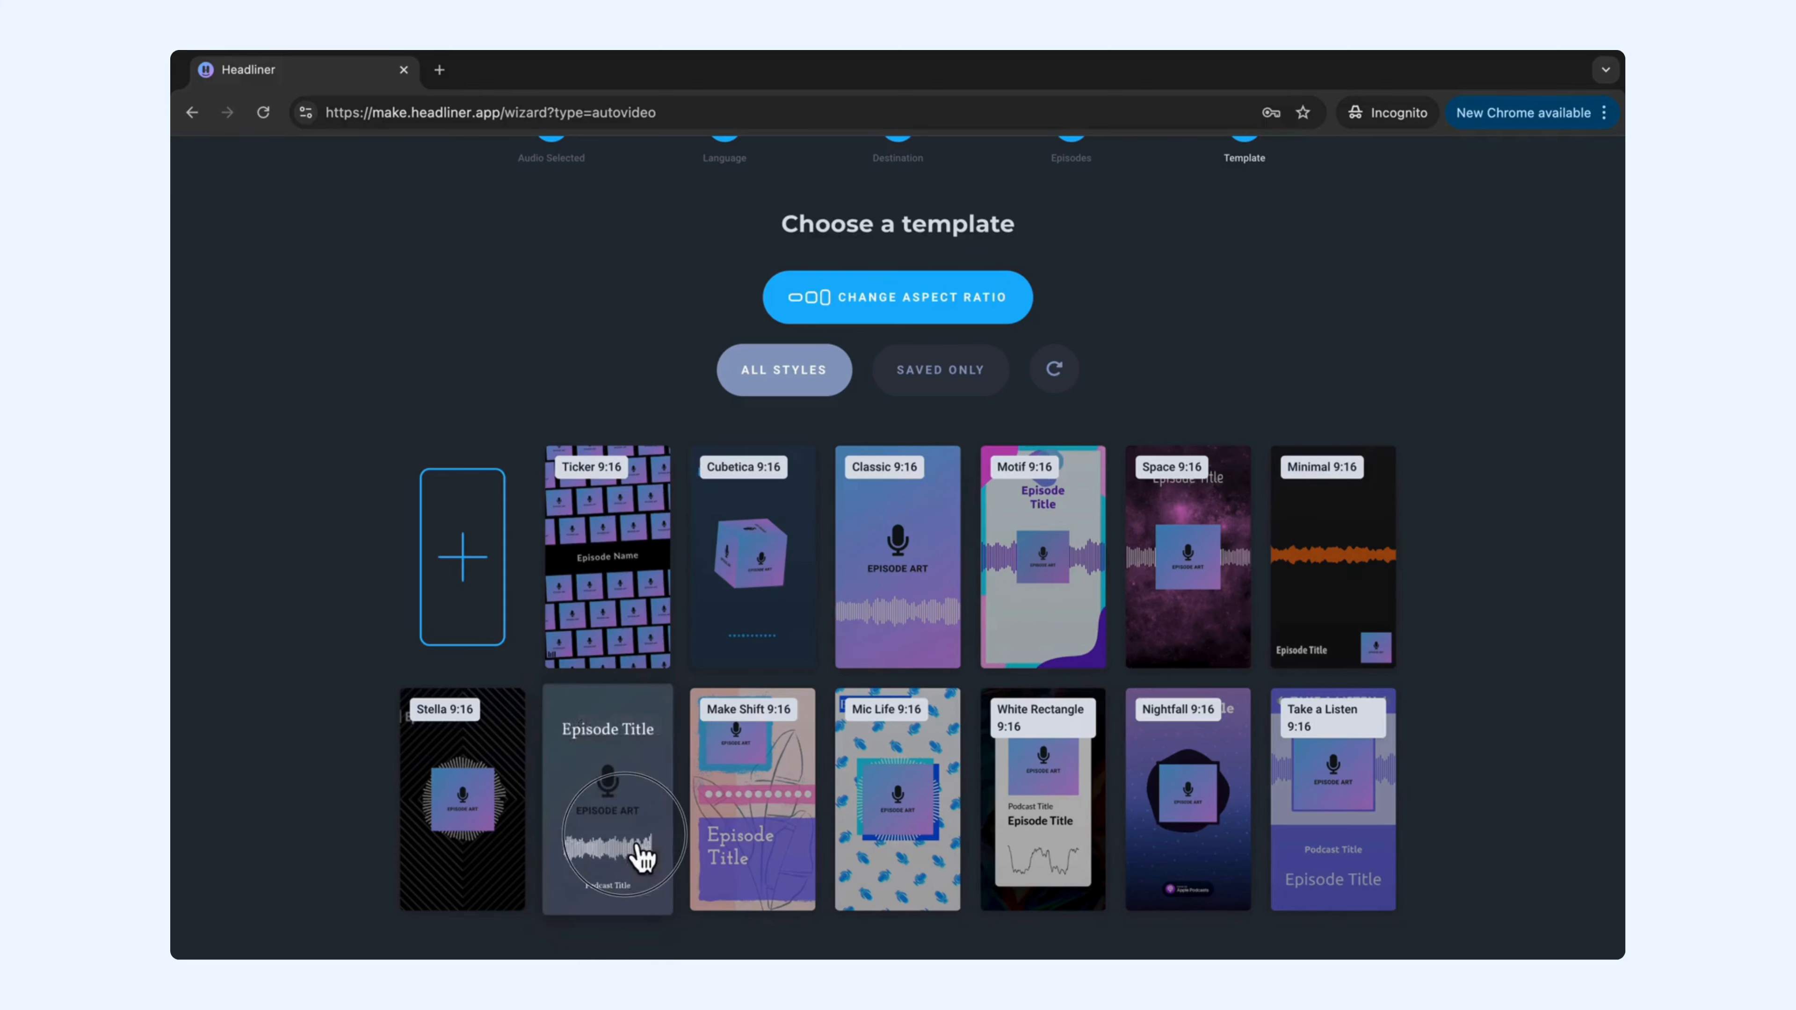
pyautogui.click(641, 857)
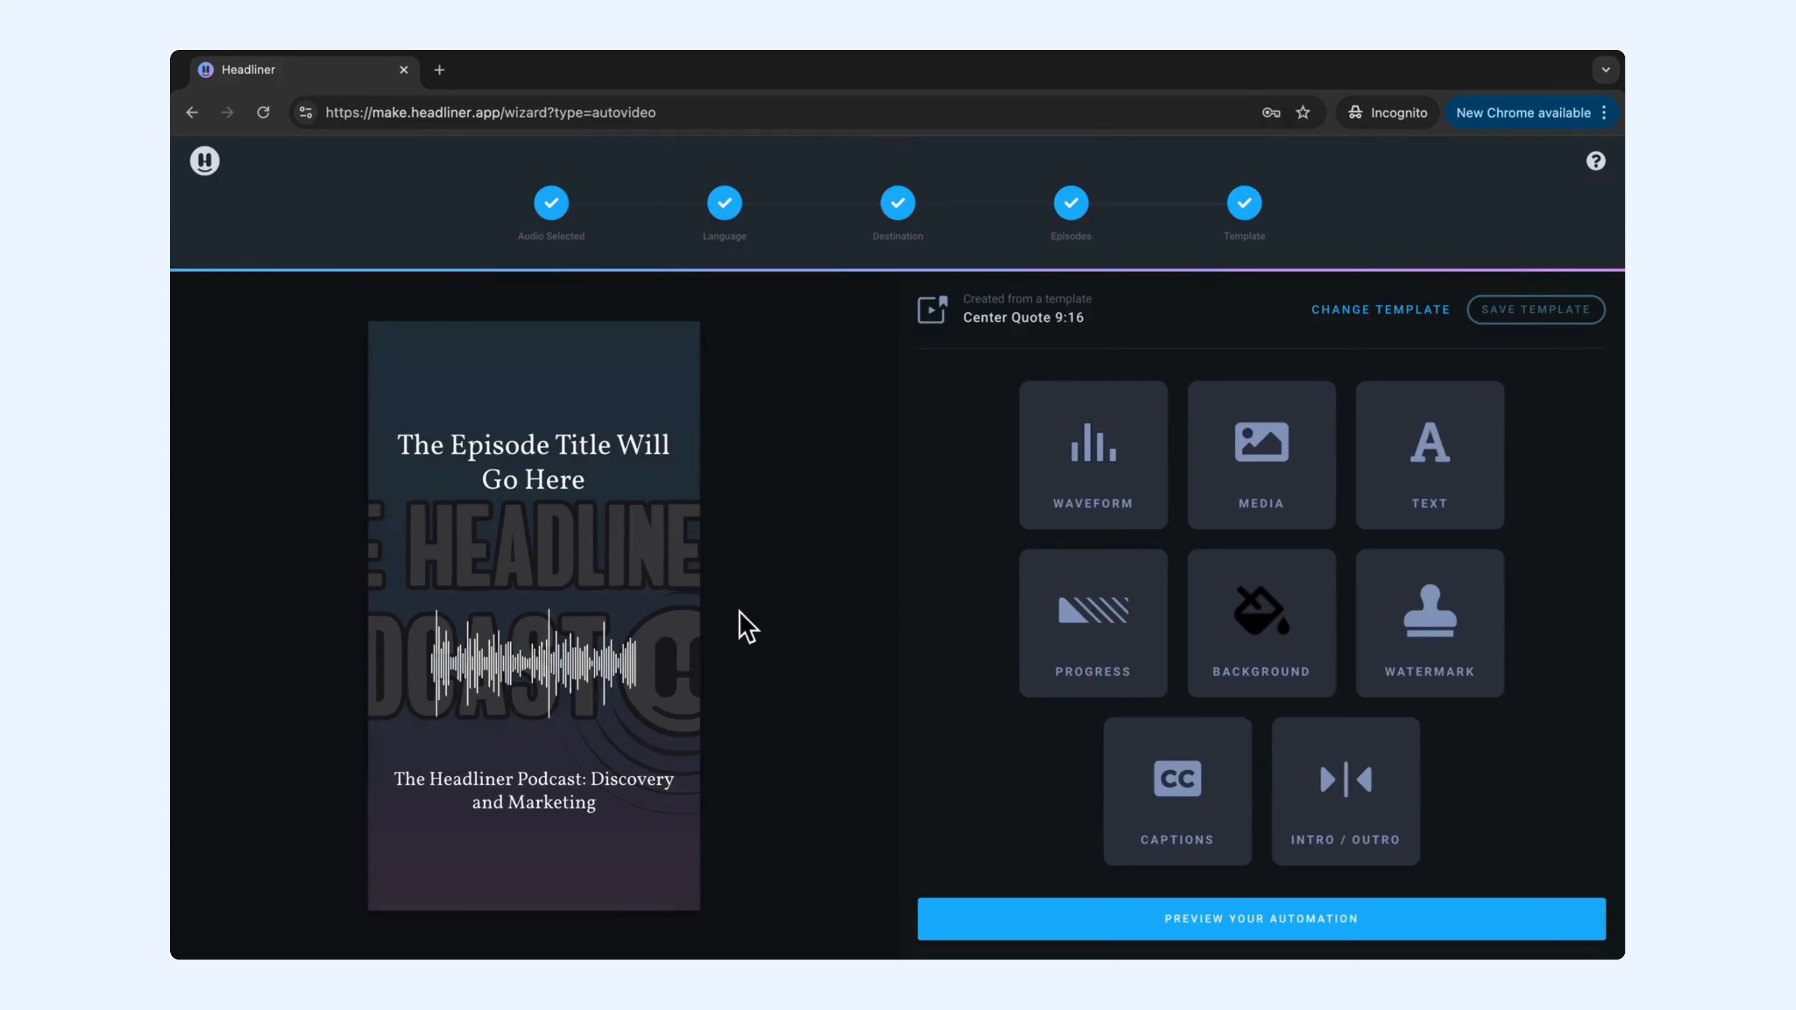
pyautogui.click(1175, 802)
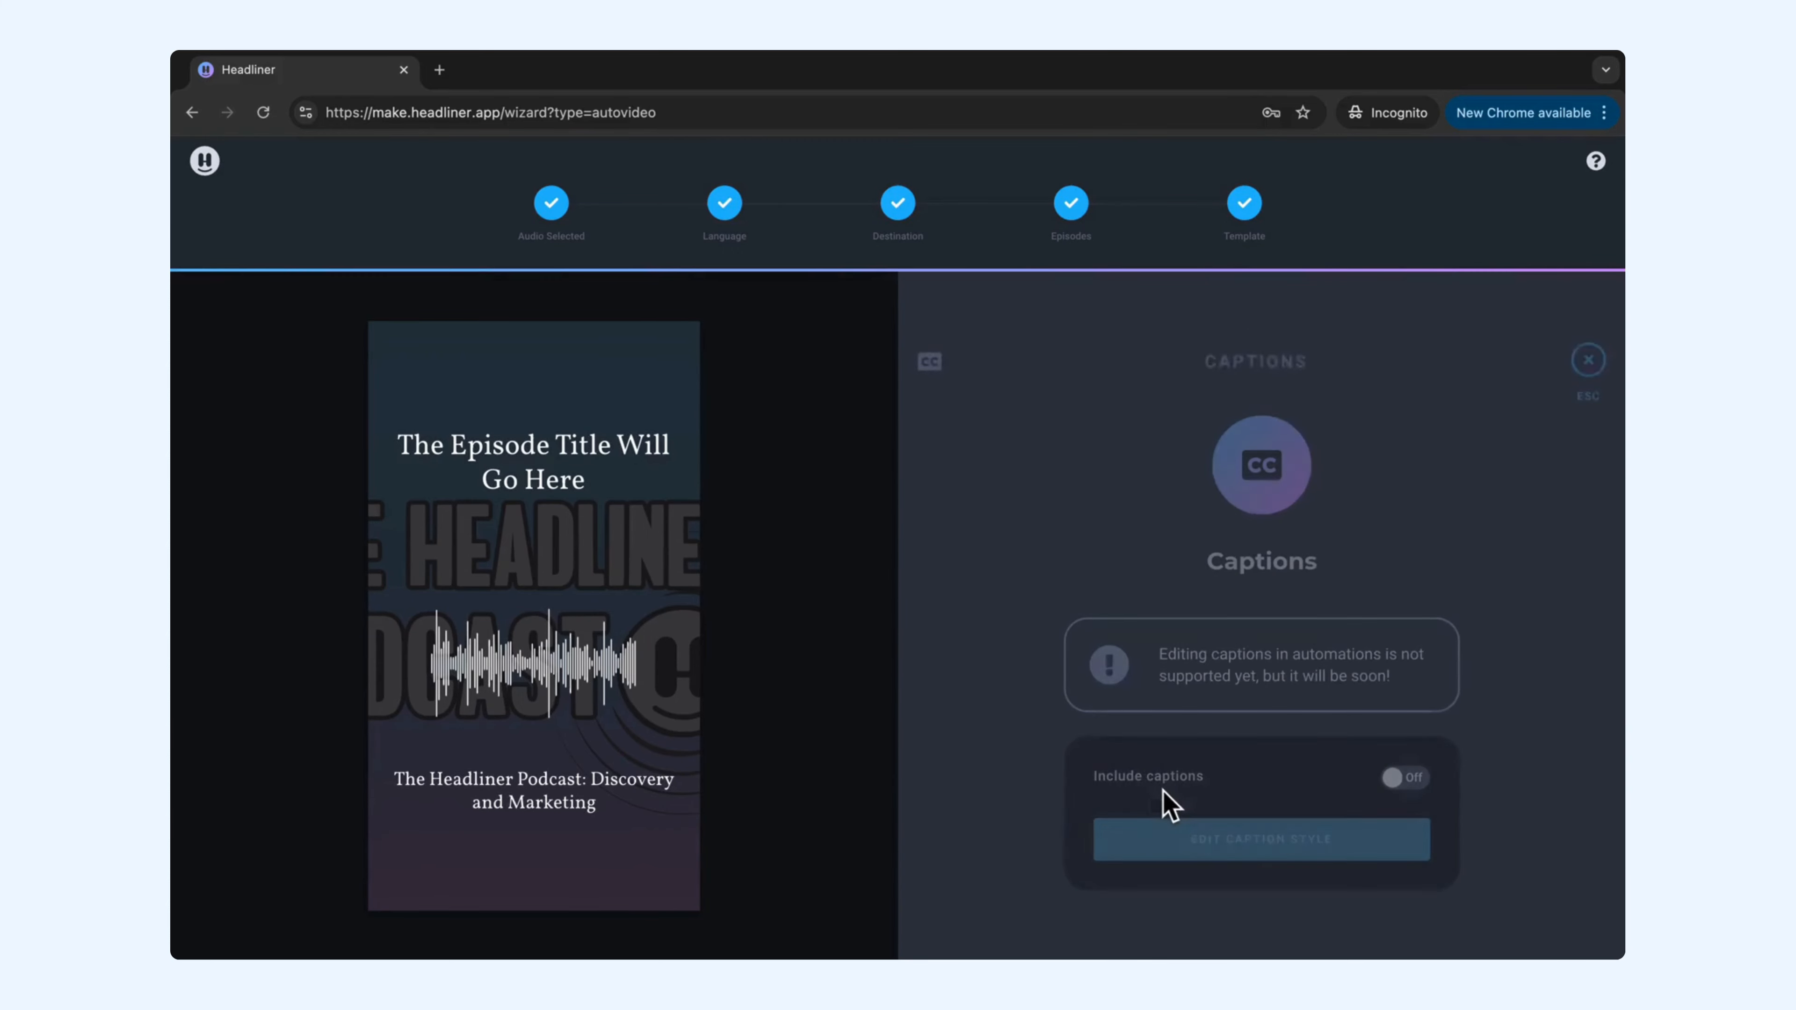
pyautogui.click(1404, 796)
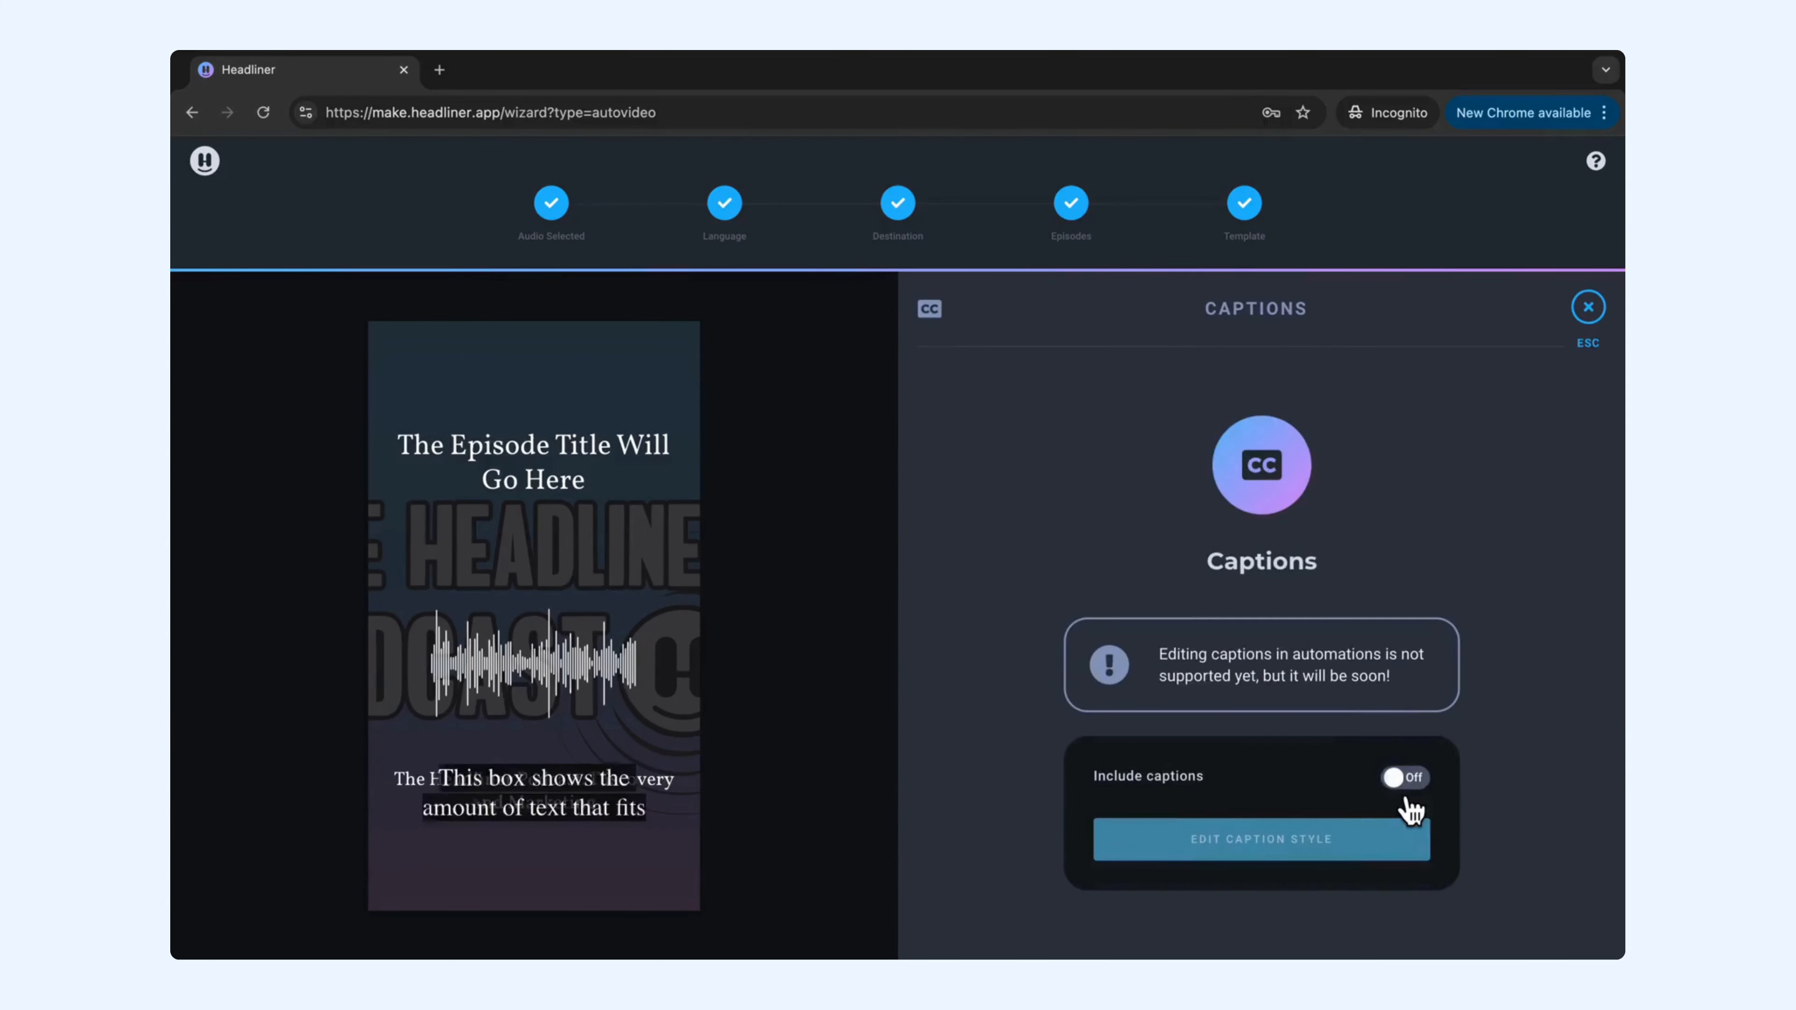
# - Edit the caption style: move the caption box below the podcast title and check the highlight settings
pyautogui.click(1372, 862)
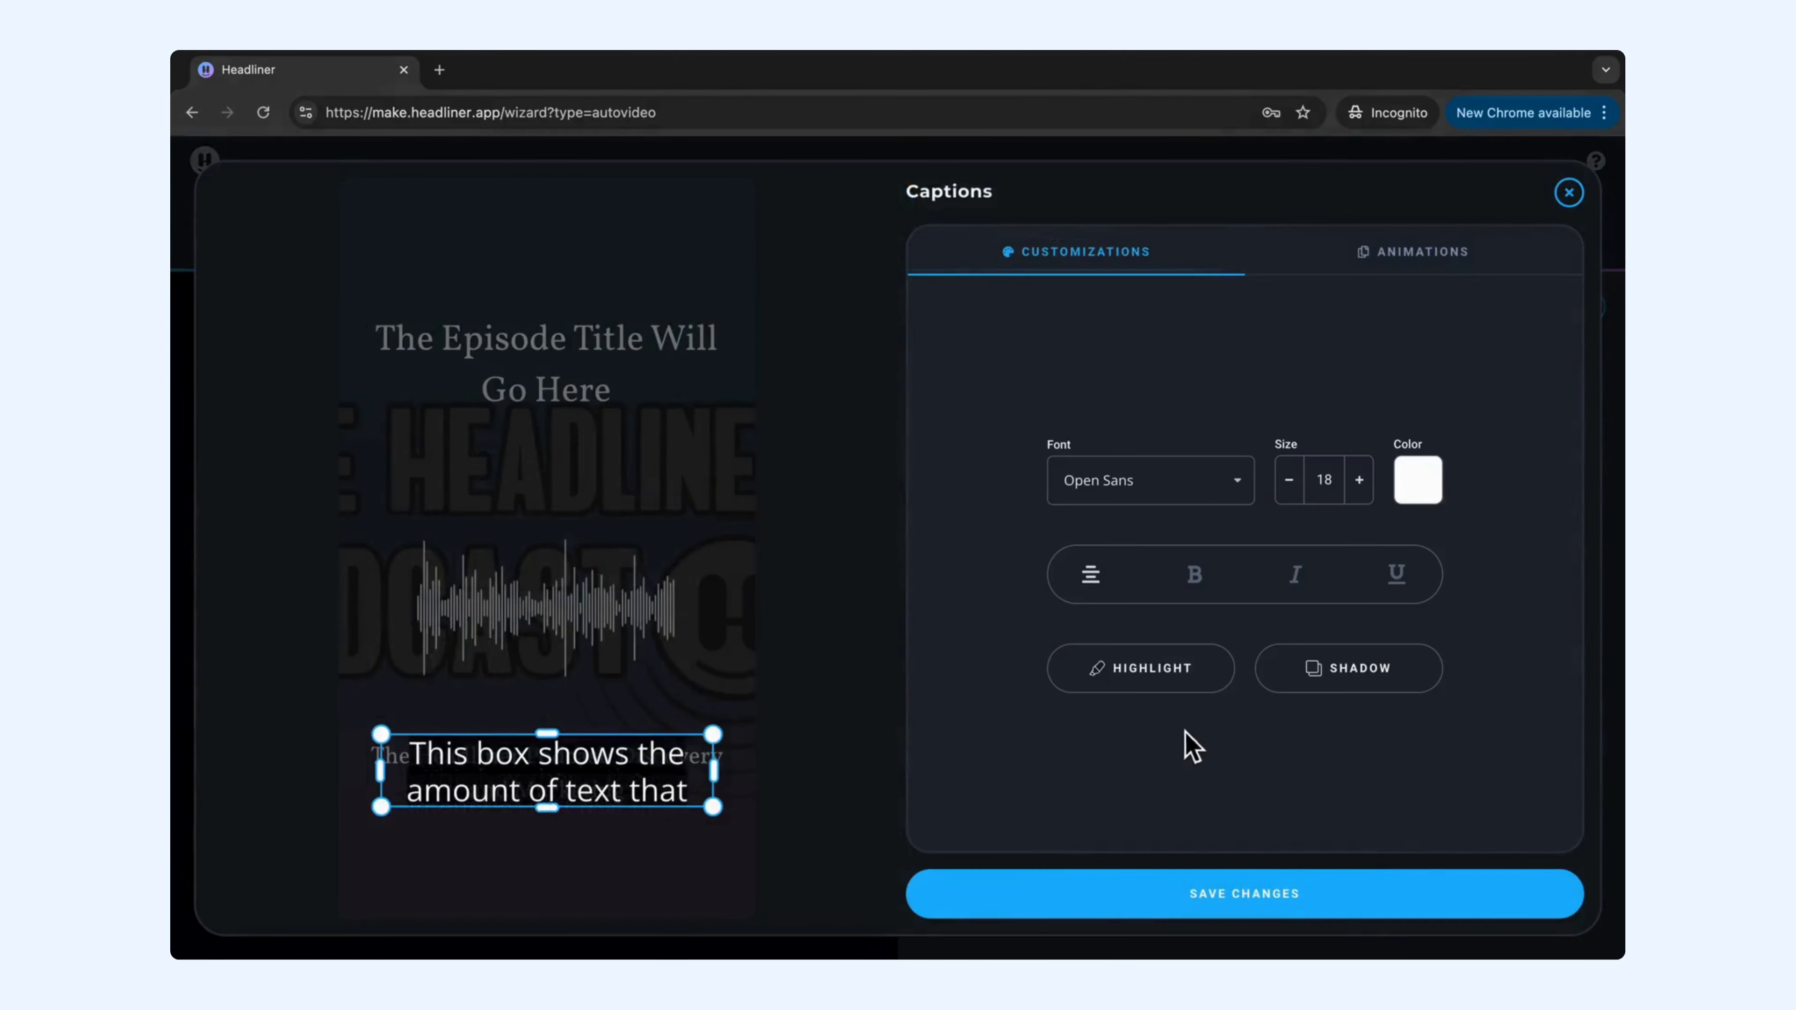
pyautogui.moveTo(576, 786); pyautogui.dragTo(581, 860)
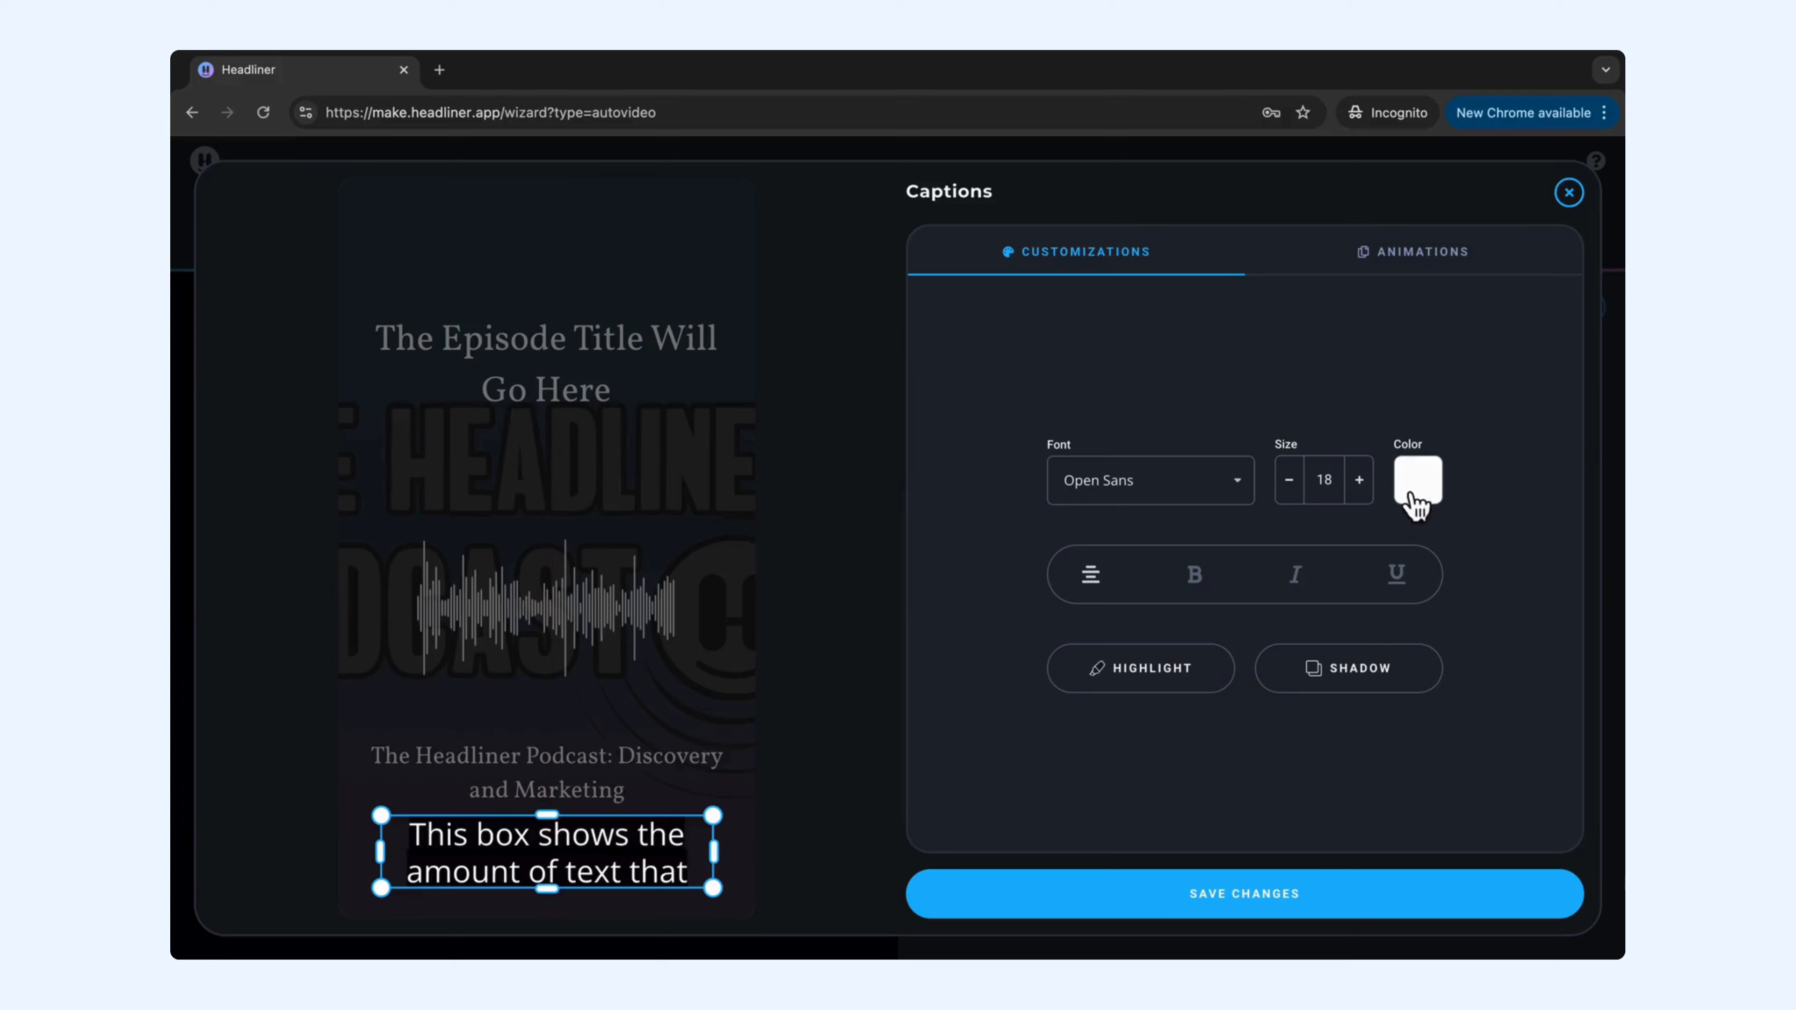
pyautogui.click(1162, 675)
pyautogui.click(1165, 748)
# - Turn on the Karaoke Style caption animation with light blue as its colour, and save the caption changes
pyautogui.click(1420, 255)
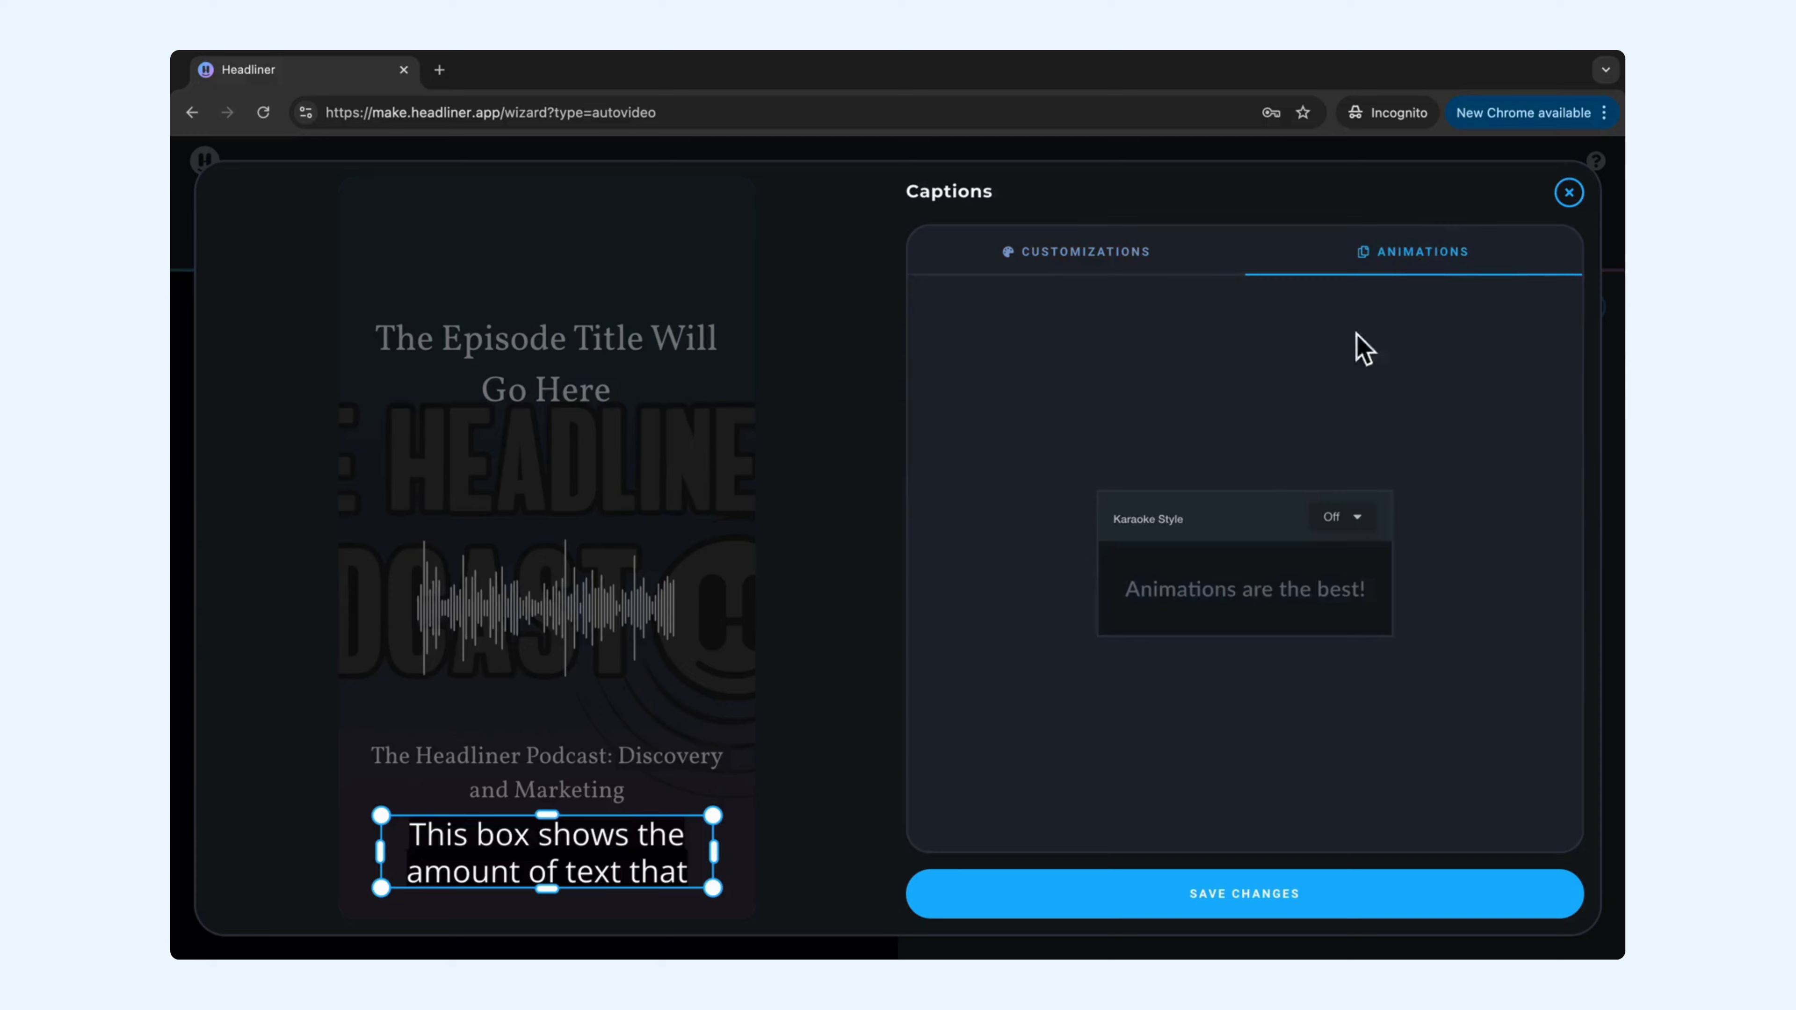
pyautogui.click(1354, 524)
pyautogui.click(1347, 498)
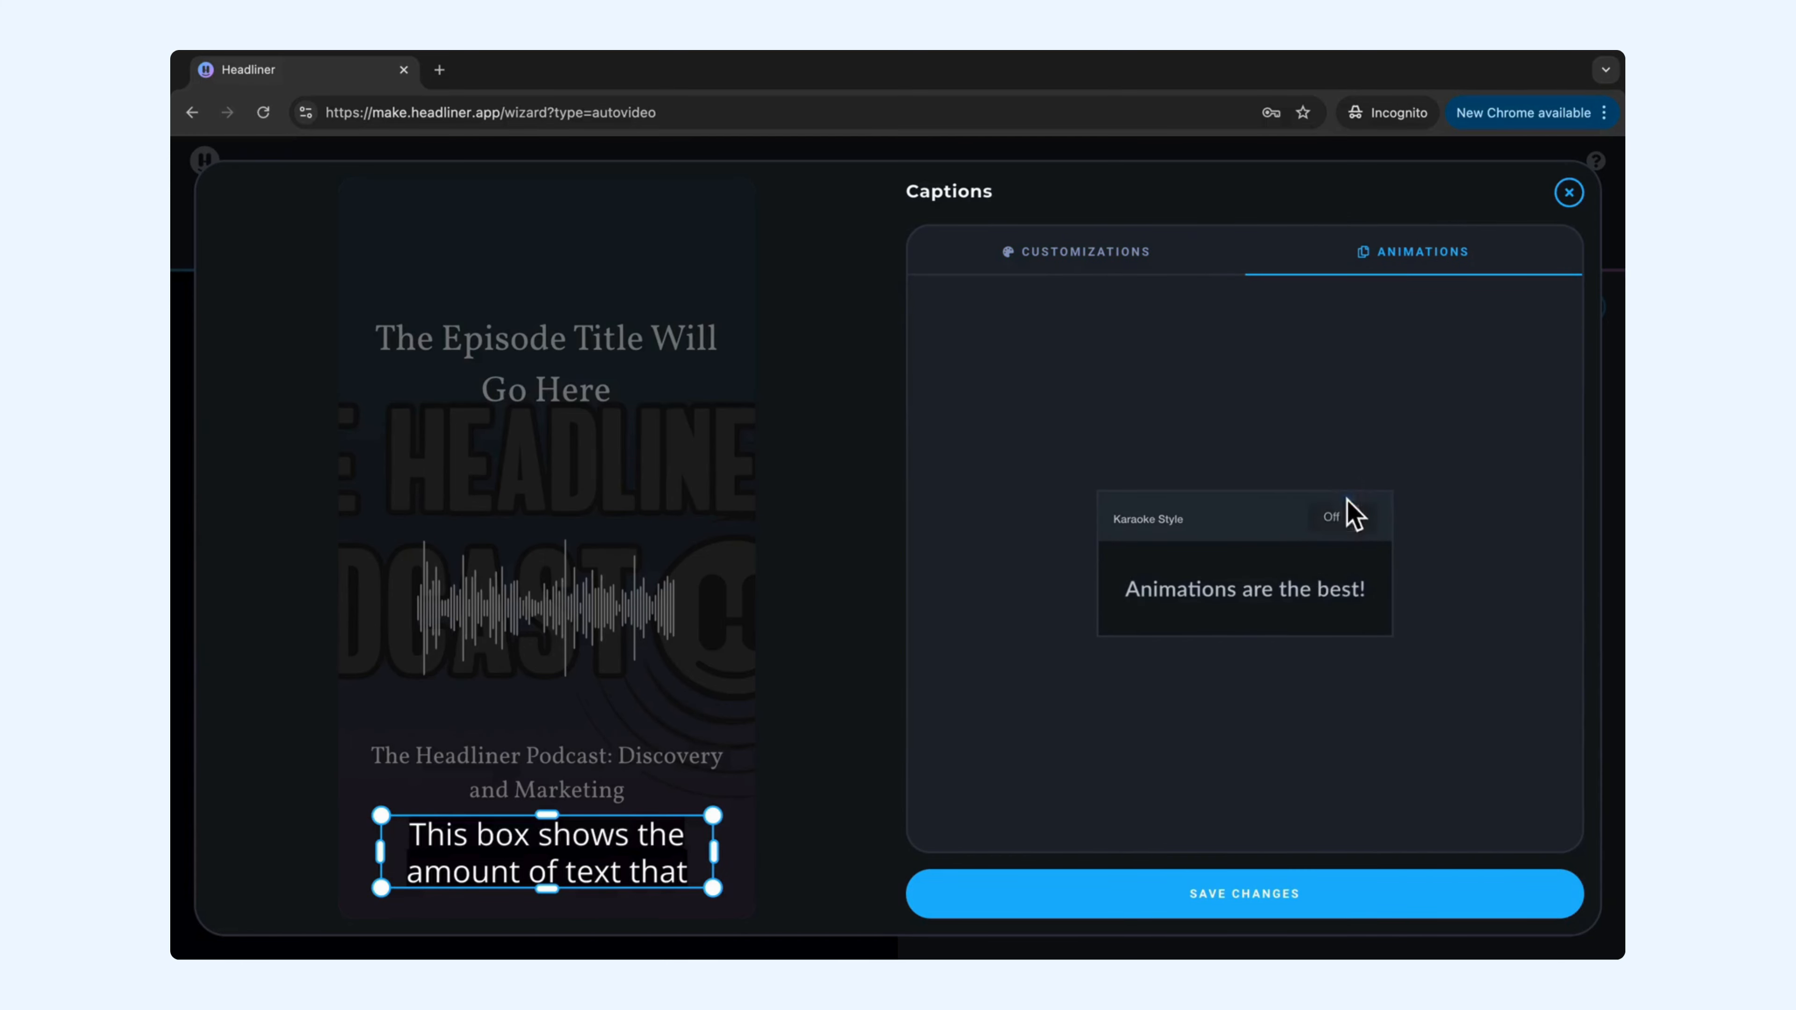
pyautogui.click(1368, 654)
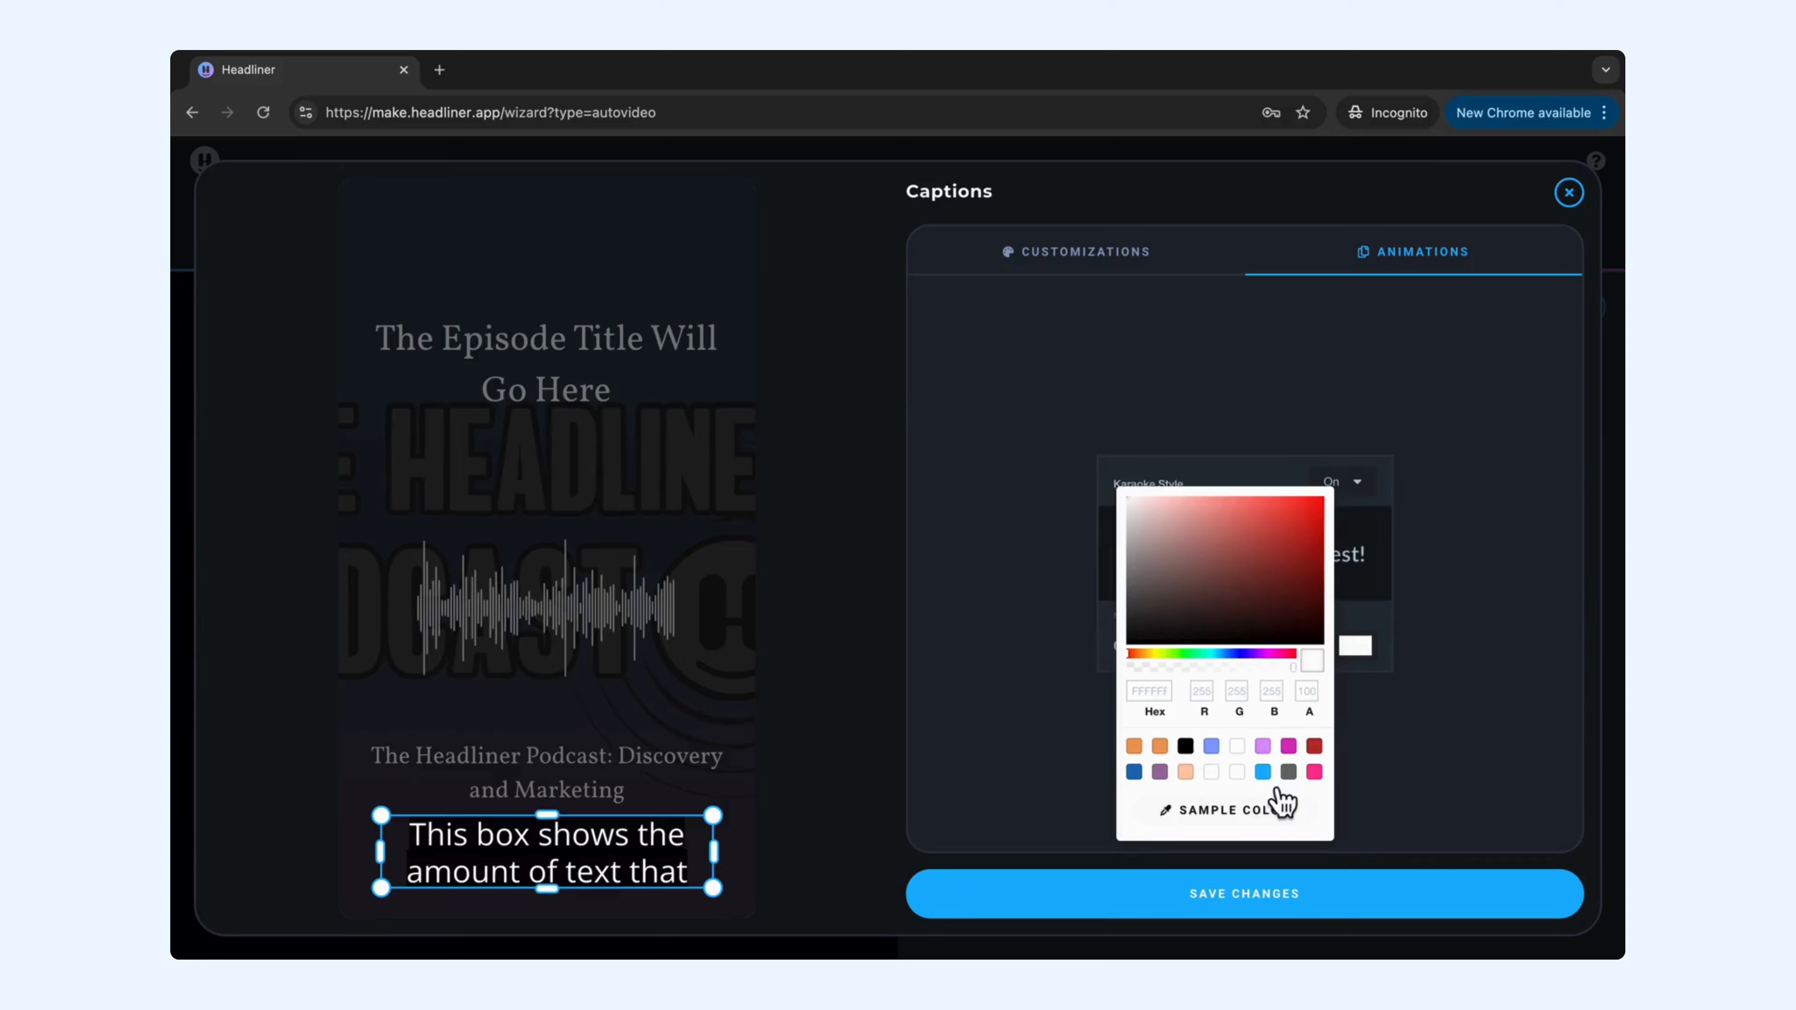
pyautogui.click(1264, 775)
pyautogui.click(1427, 916)
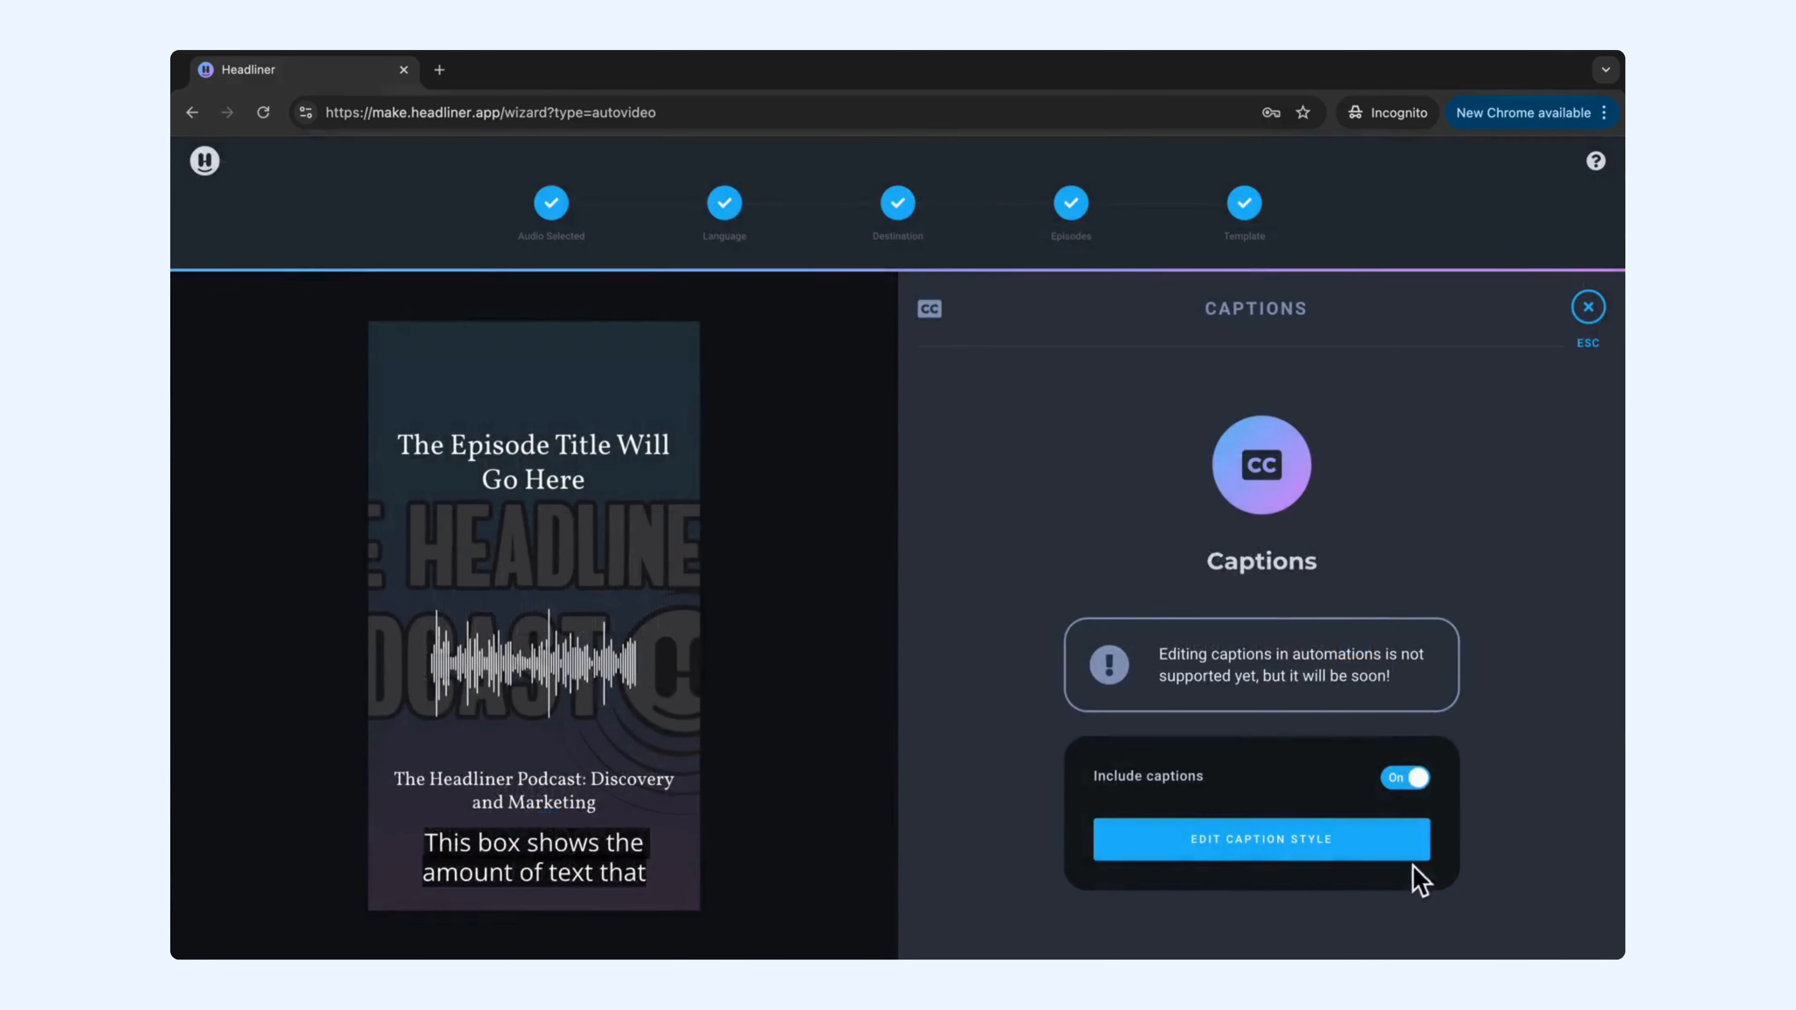
pyautogui.click(1594, 320)
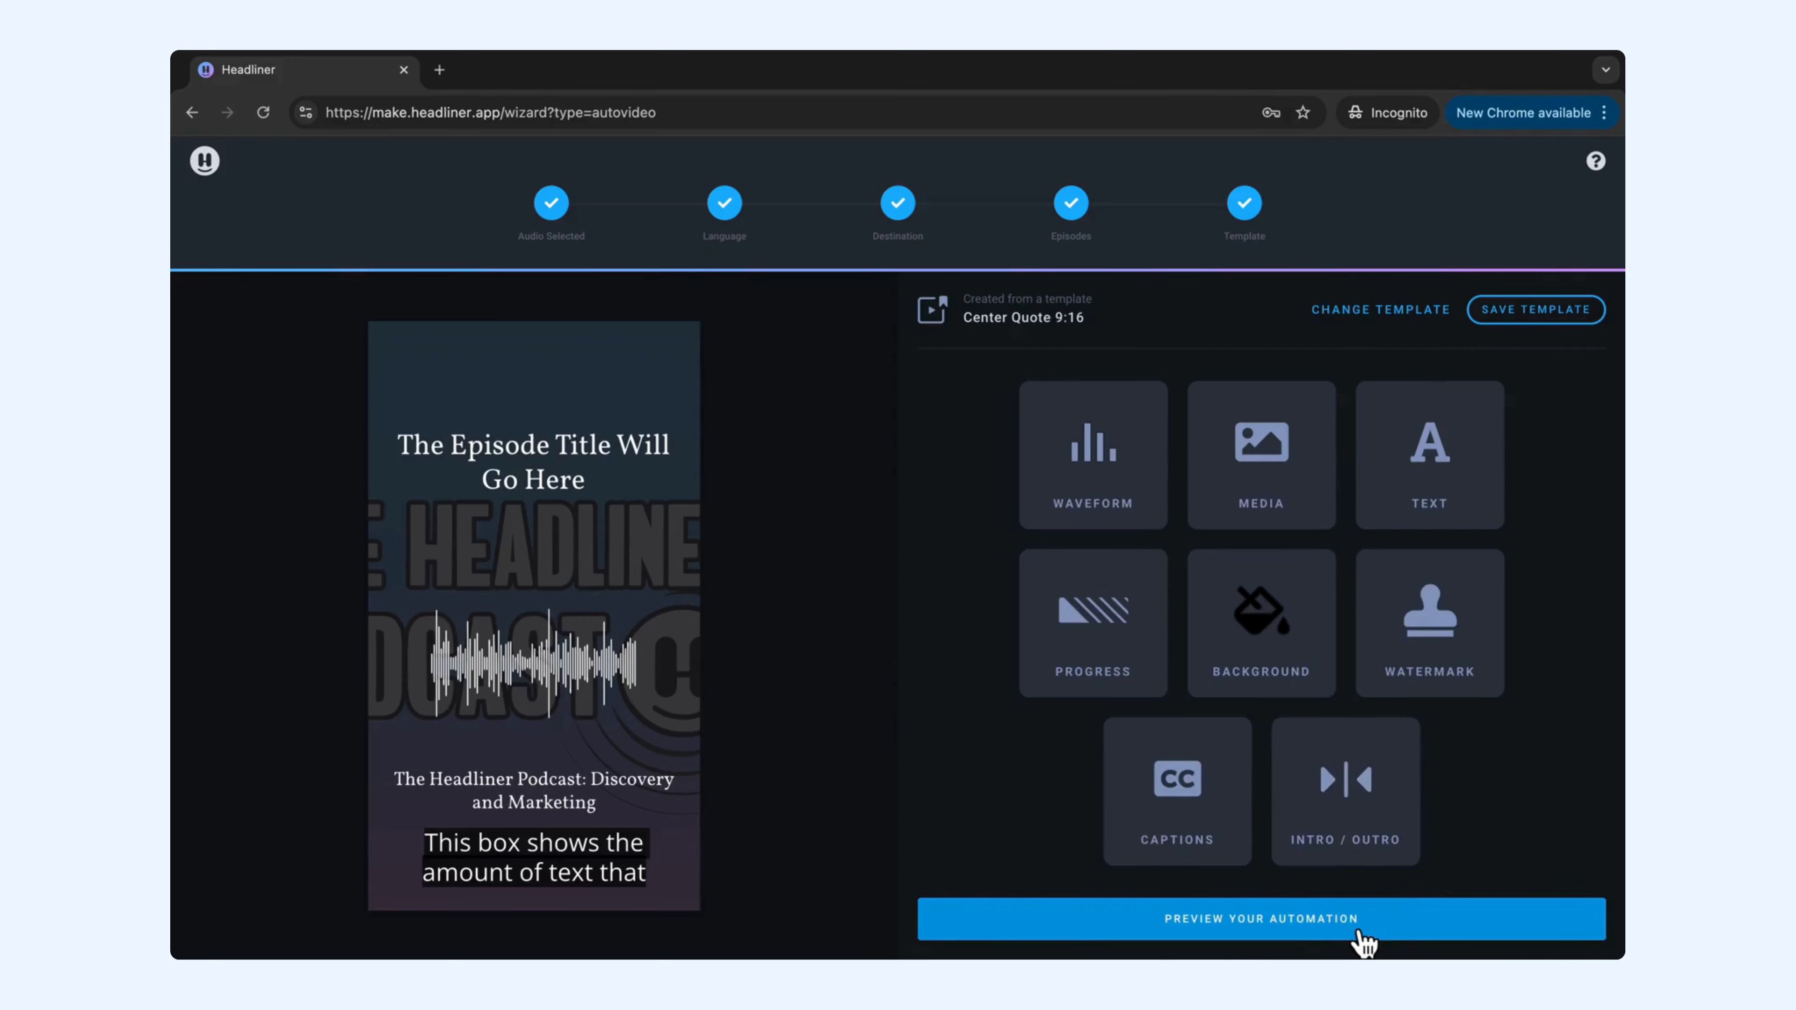
# - Preview the automation, approve it to go live, and return to the home page
pyautogui.click(1361, 931)
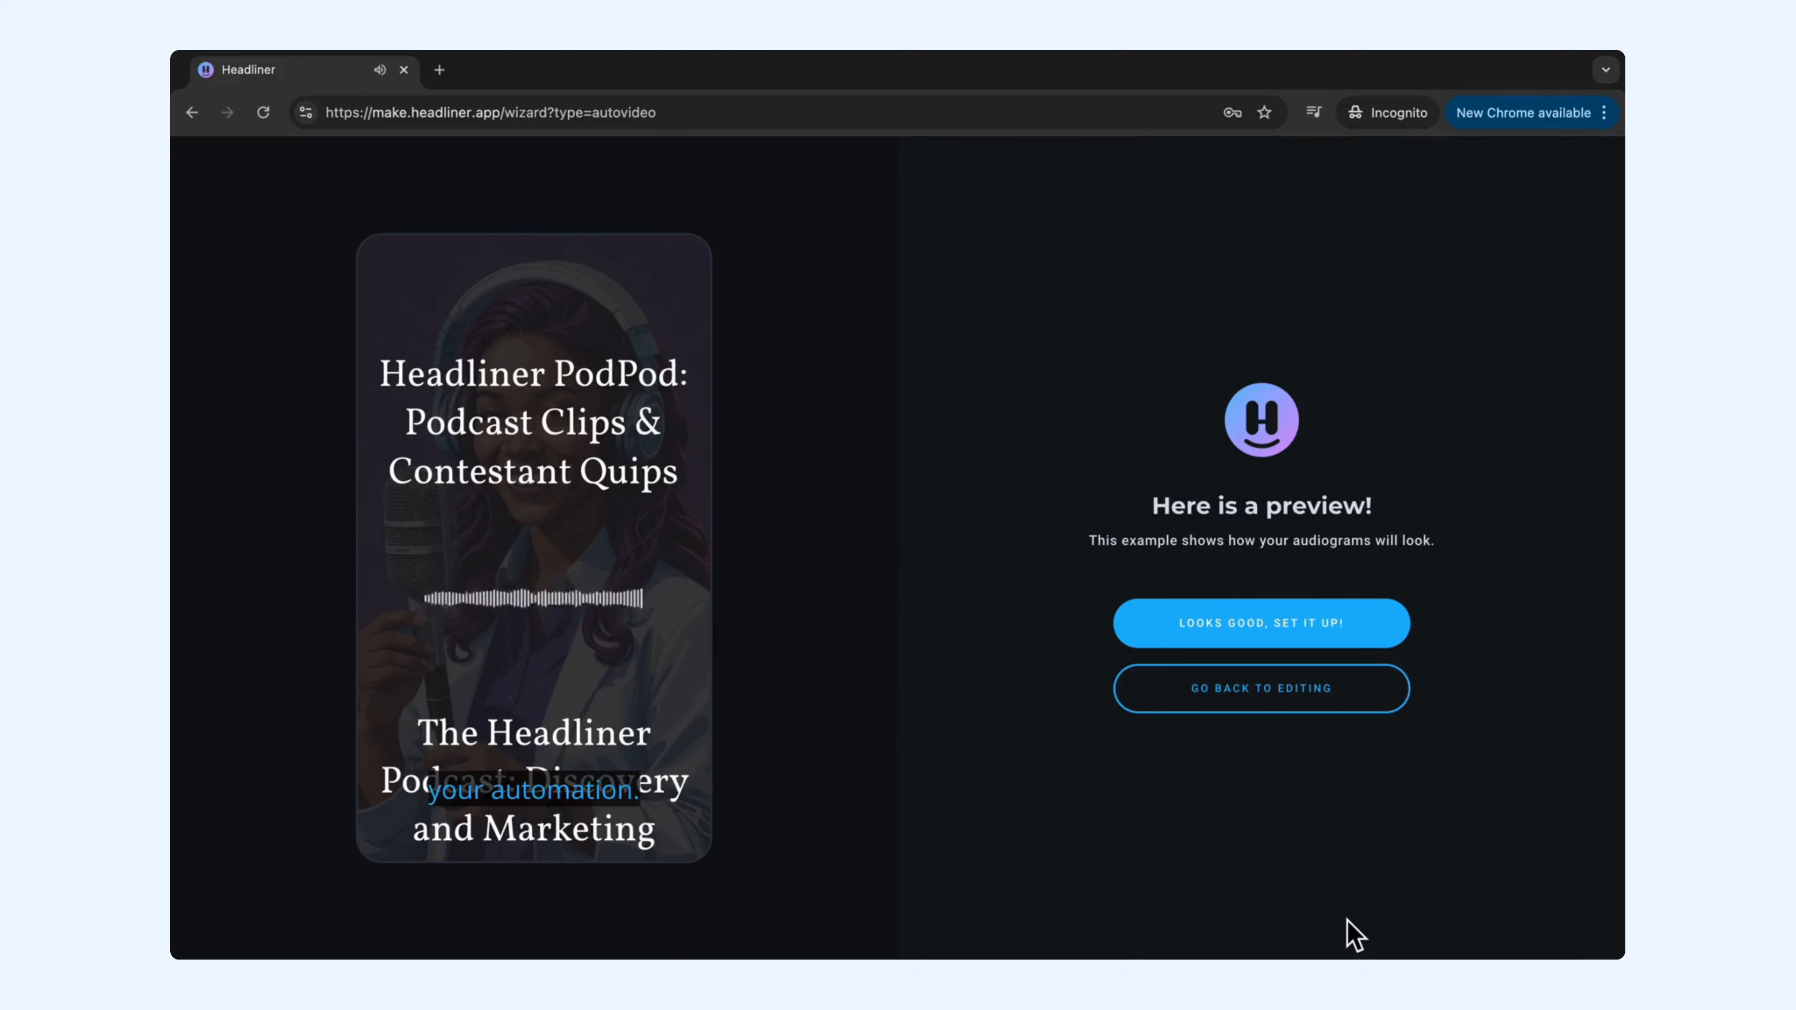
pyautogui.click(1234, 655)
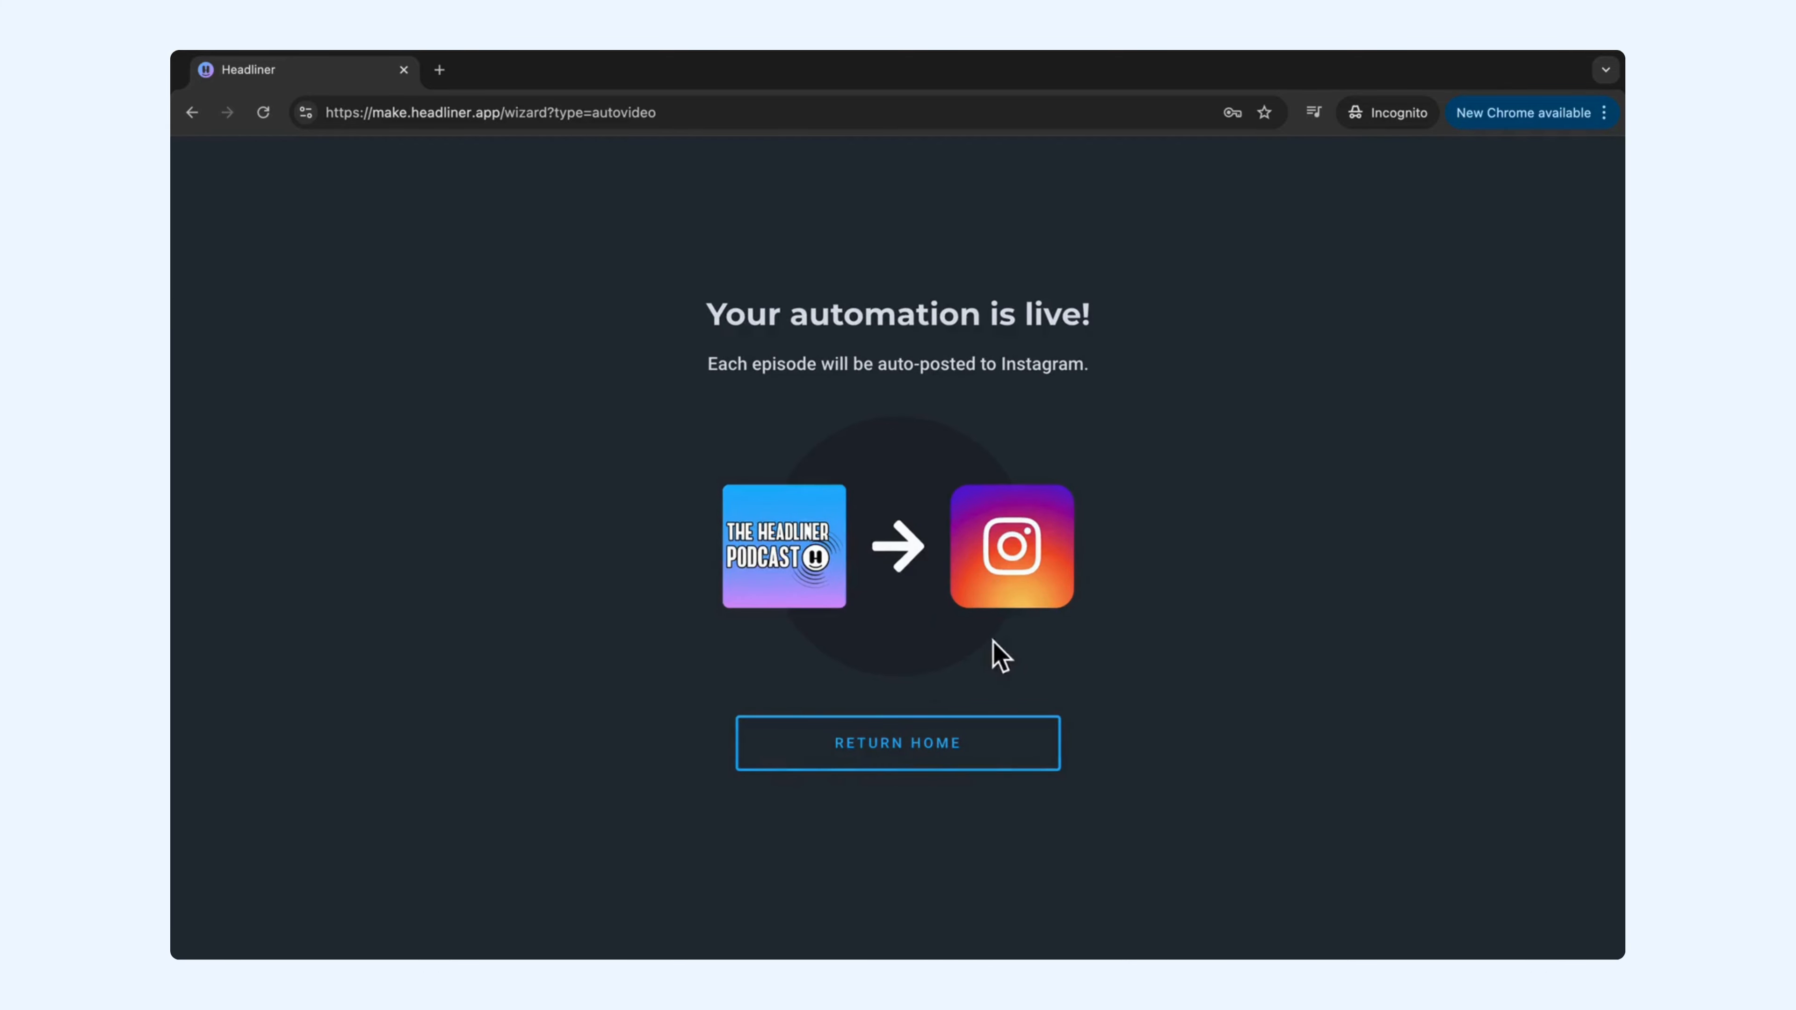
pyautogui.click(913, 743)
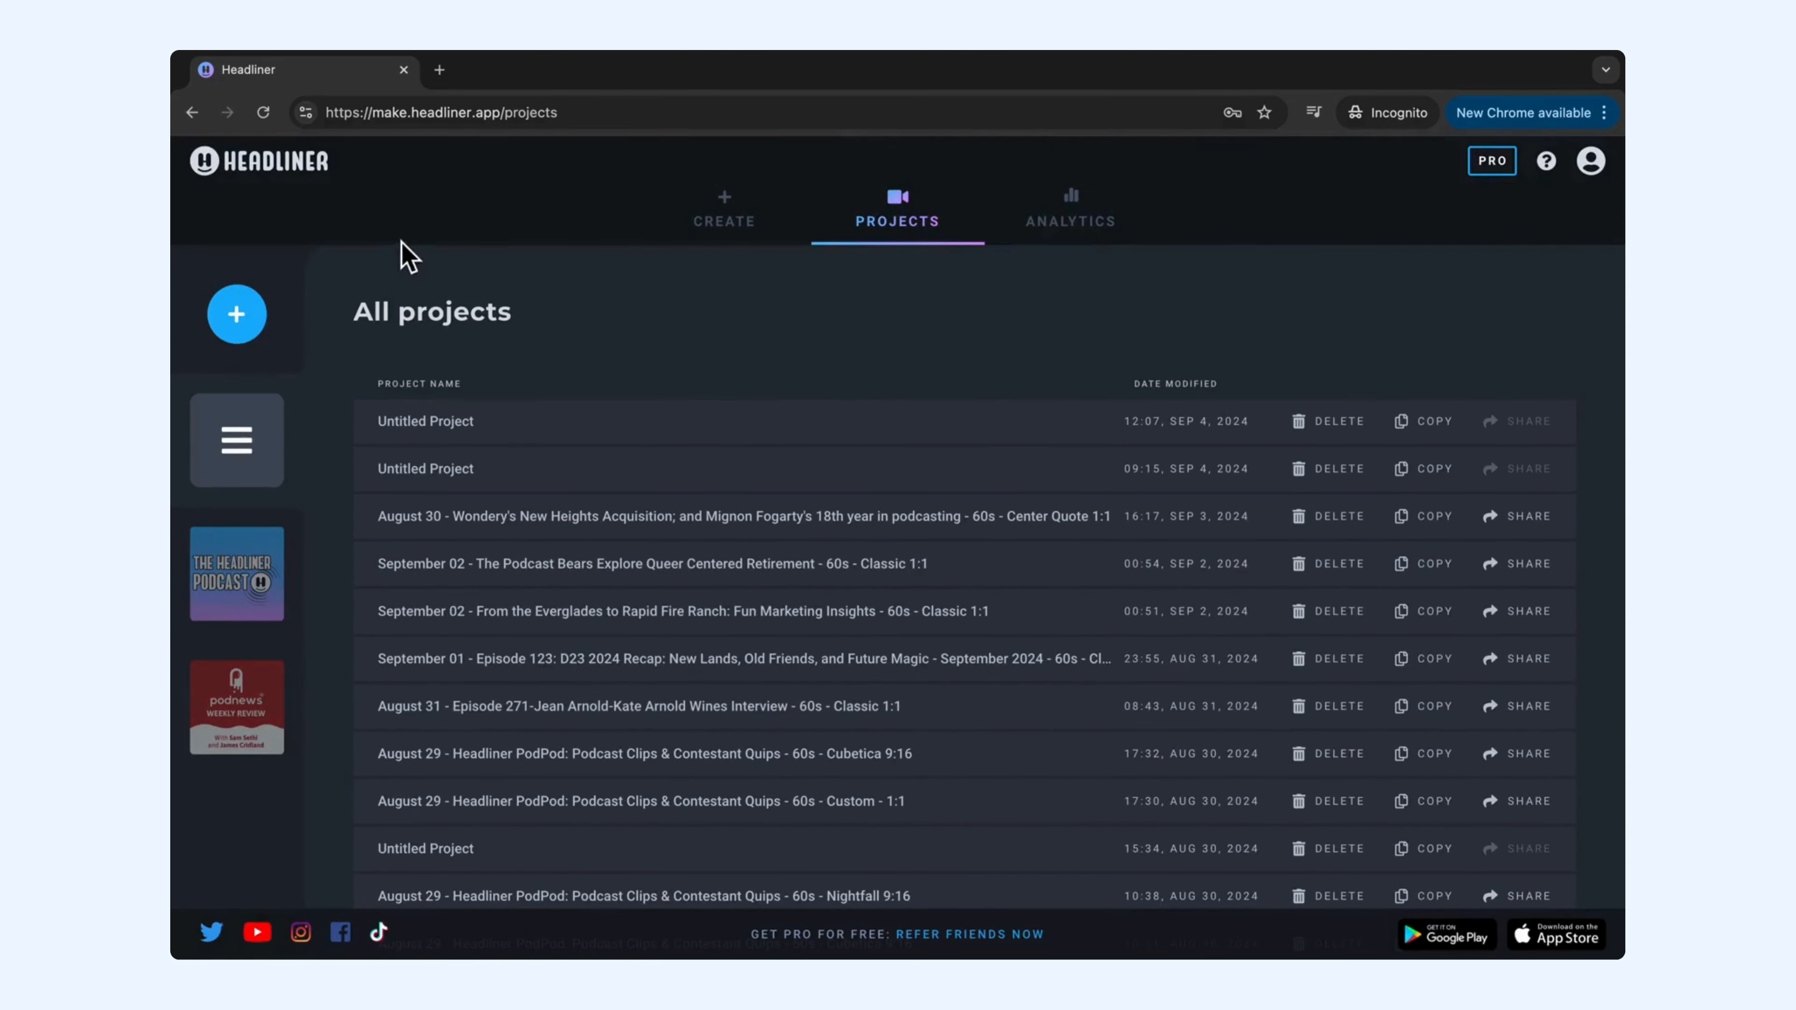
# - Open The Headliner Podcast project and expand its automations to examine each one's controls
pyautogui.click(249, 585)
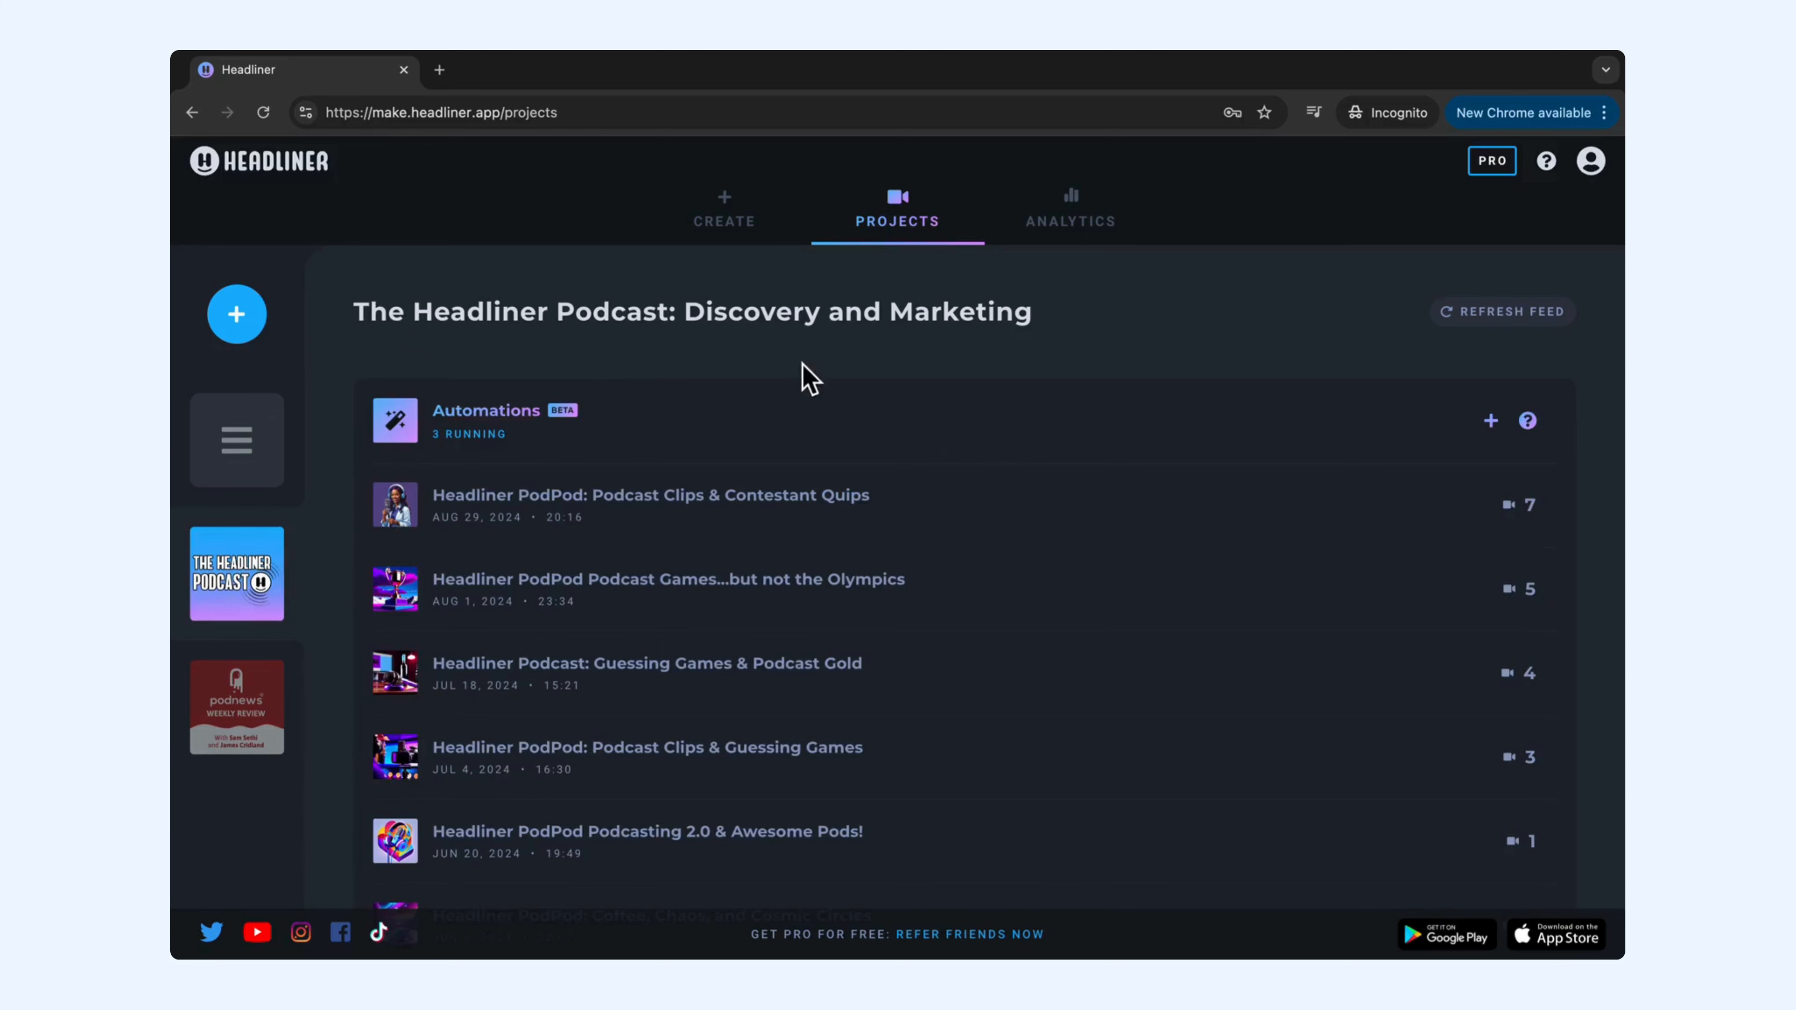
pyautogui.moveTo(797, 454)
pyautogui.click(894, 444)
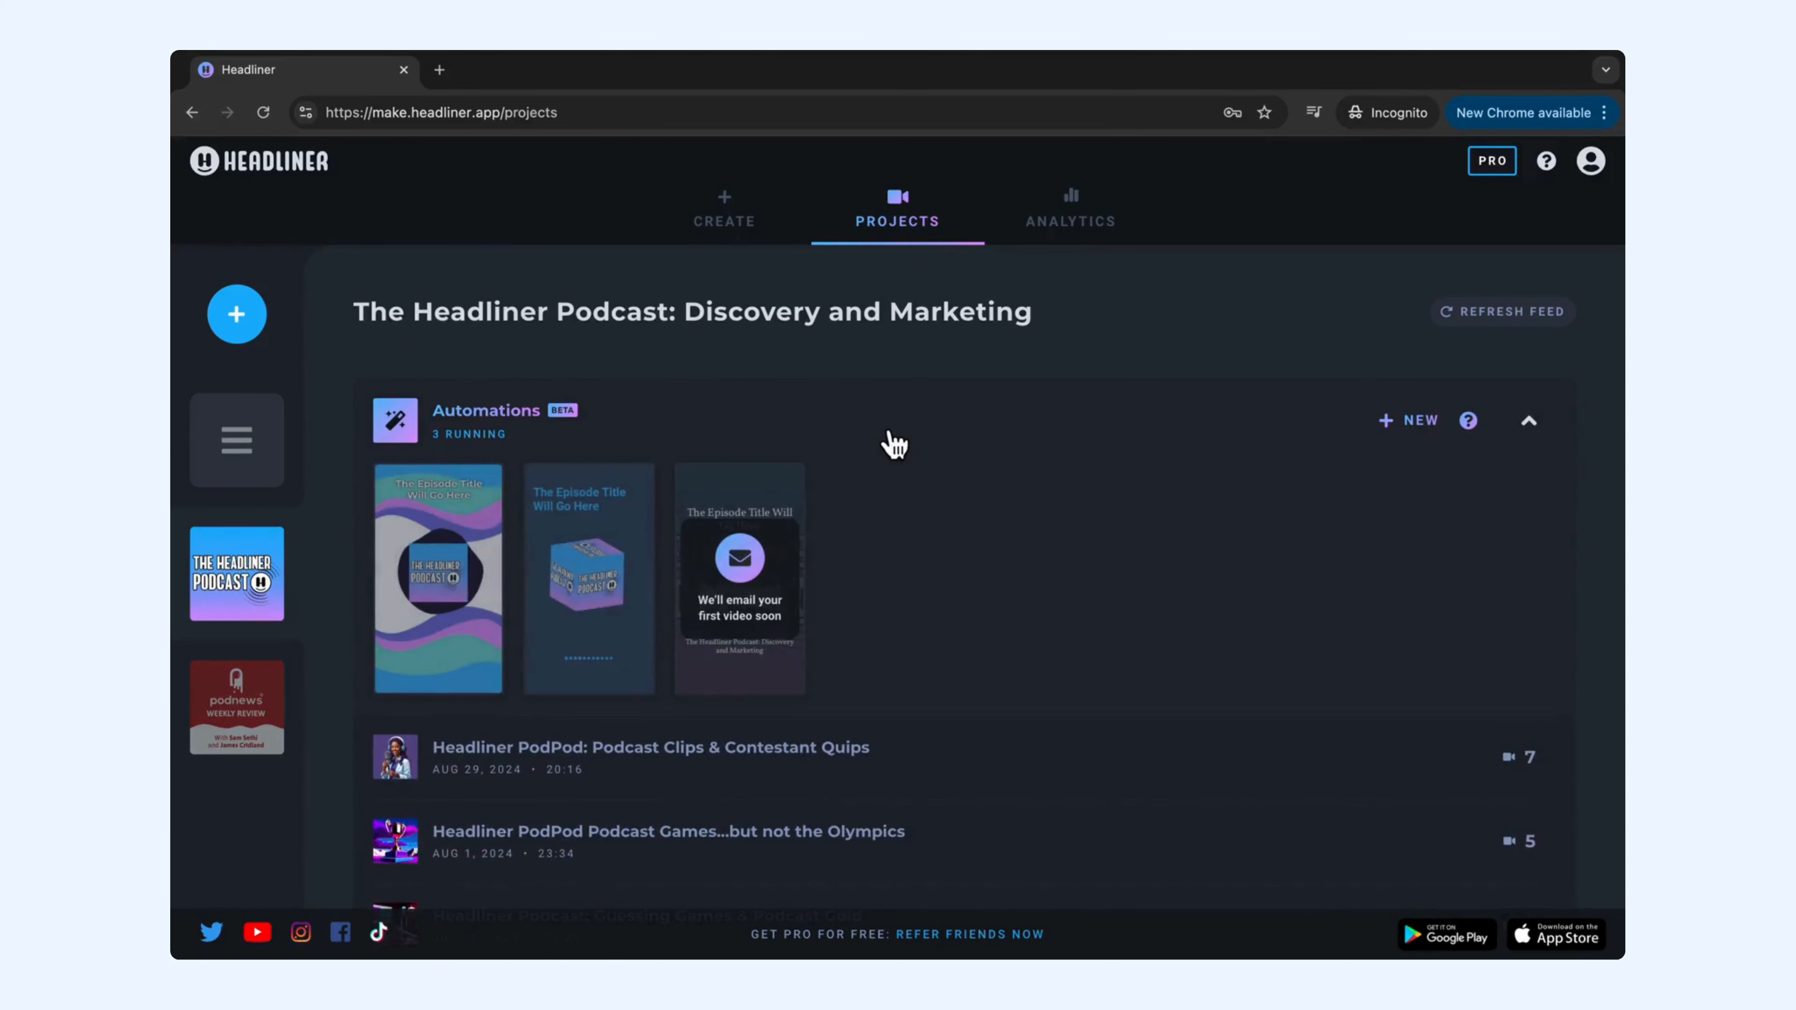
pyautogui.moveTo(738, 665)
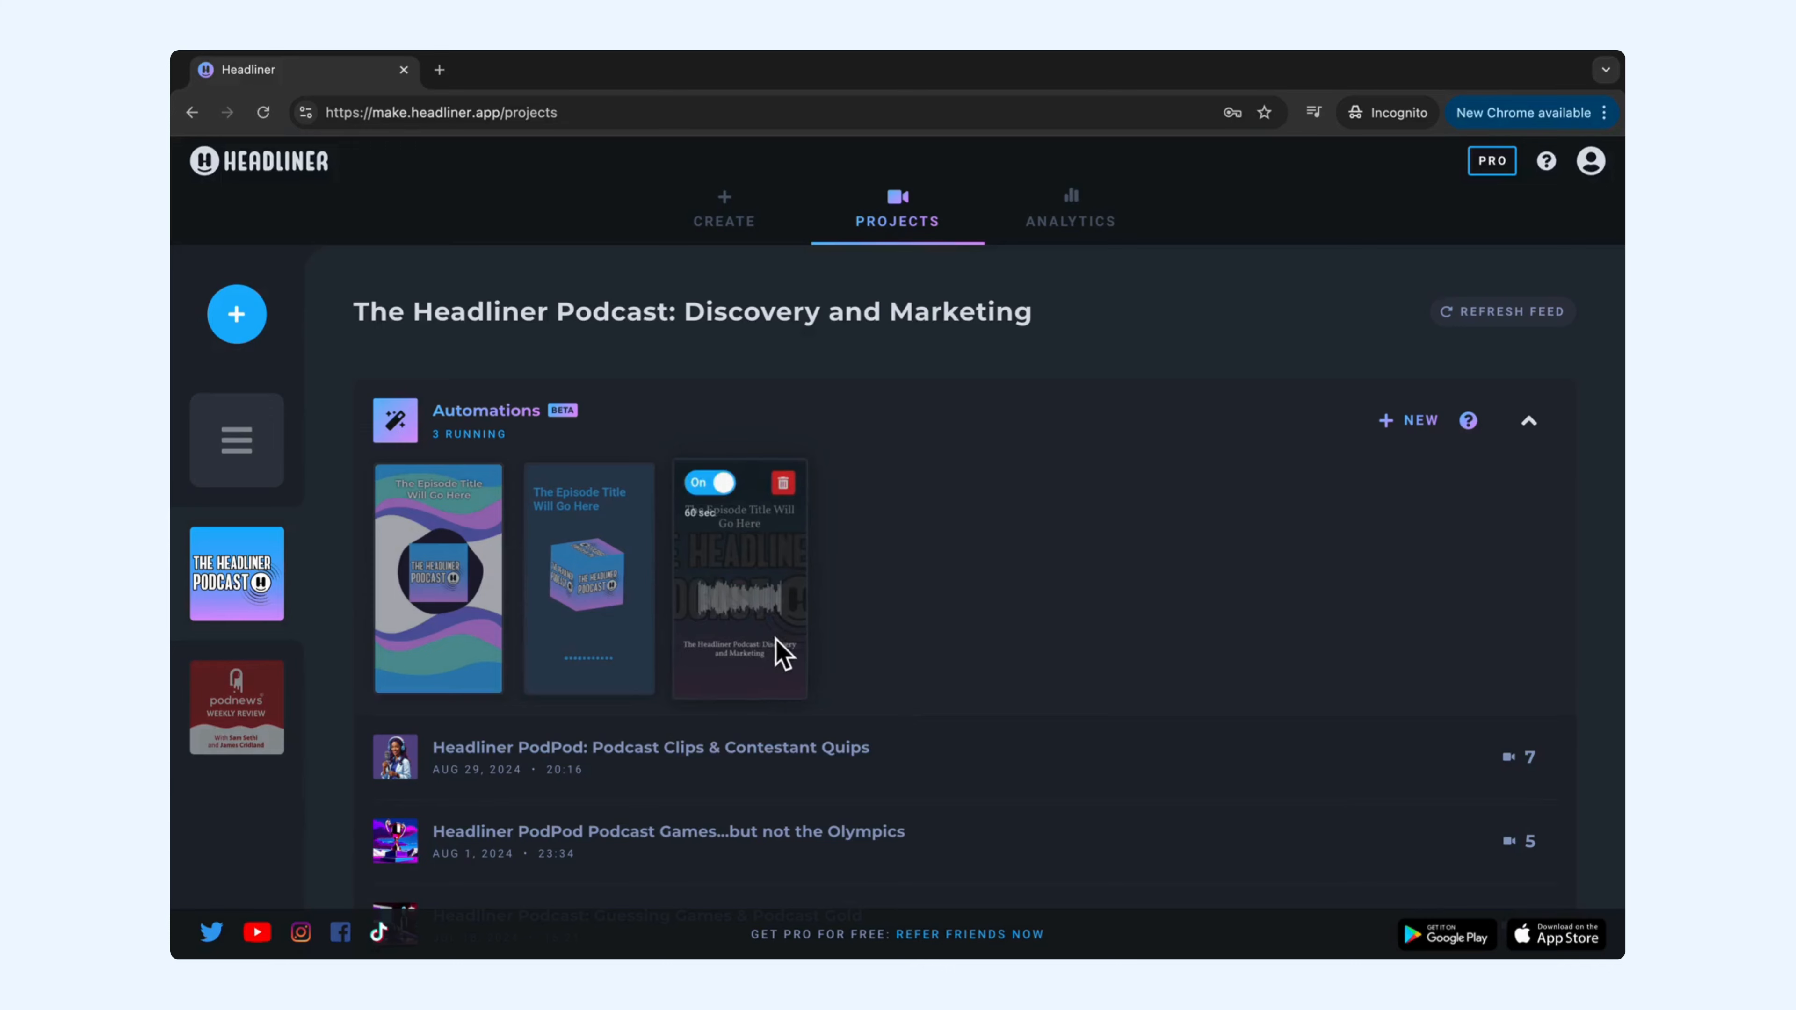
pyautogui.moveTo(585, 582)
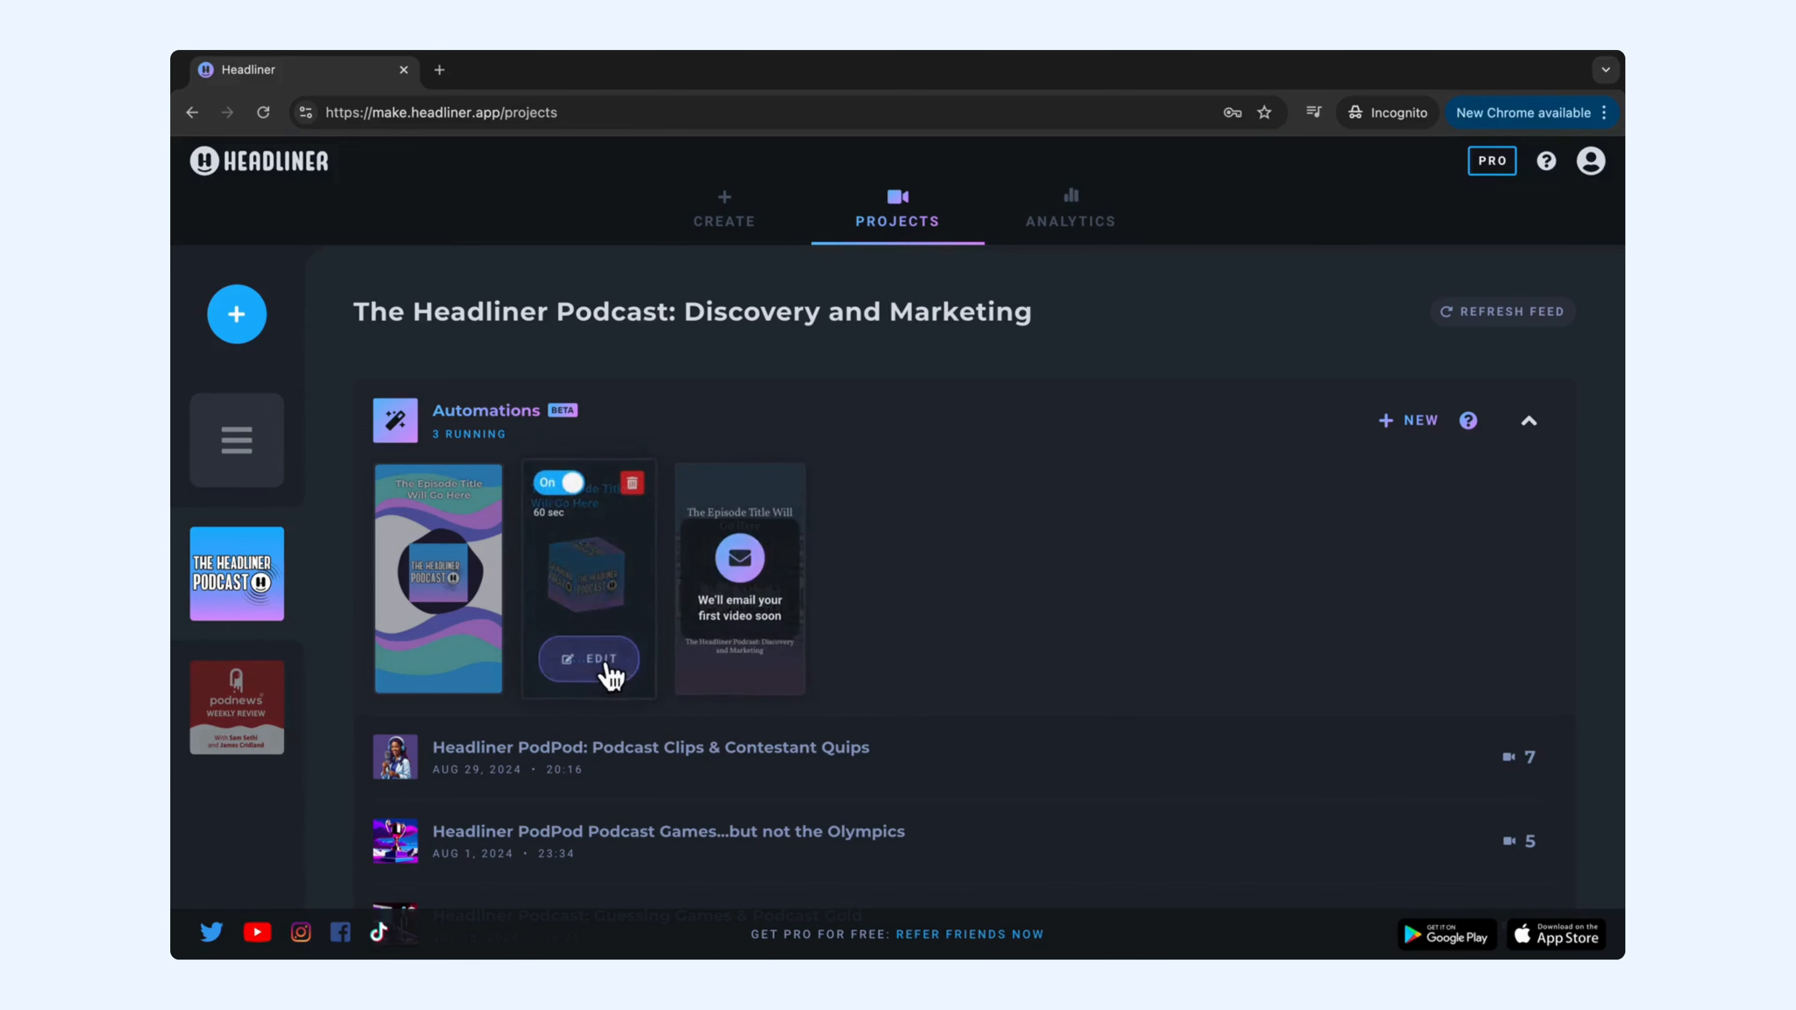
# - Edit the middle automation's audio selection, keeping Headliner AI selection and setting the clip length to 30 seconds
pyautogui.click(589, 658)
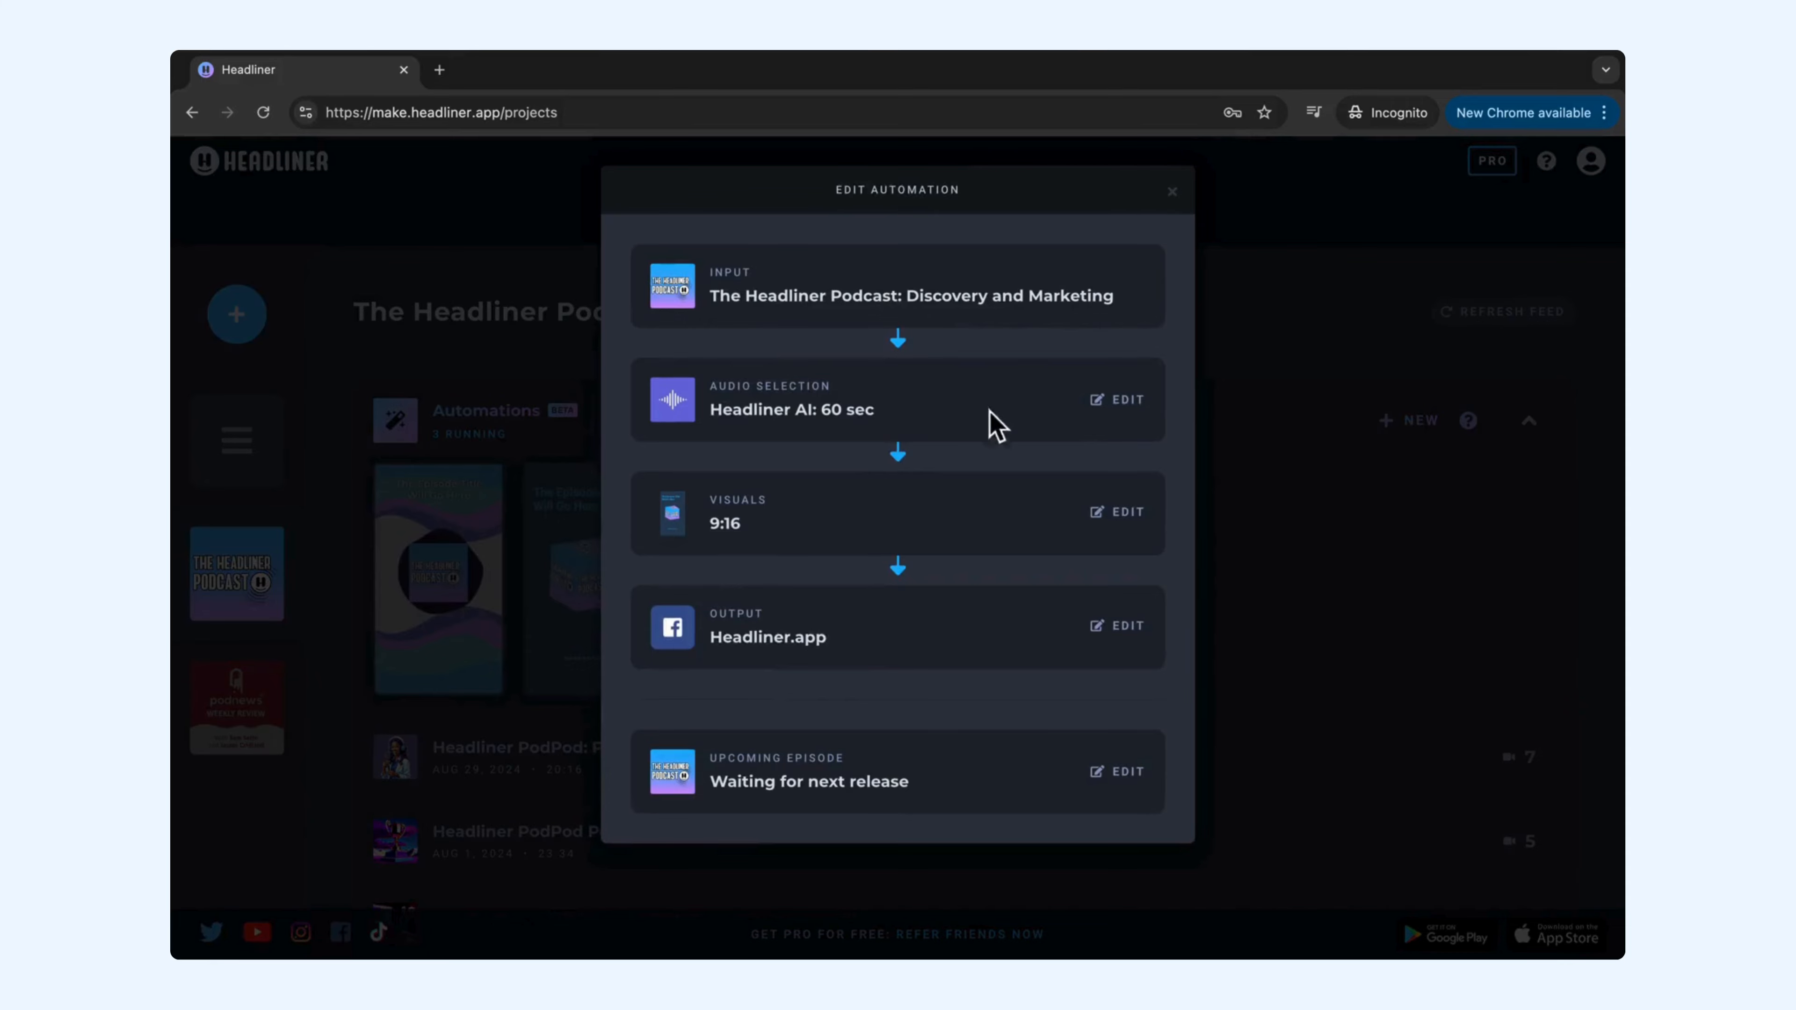
pyautogui.click(1133, 417)
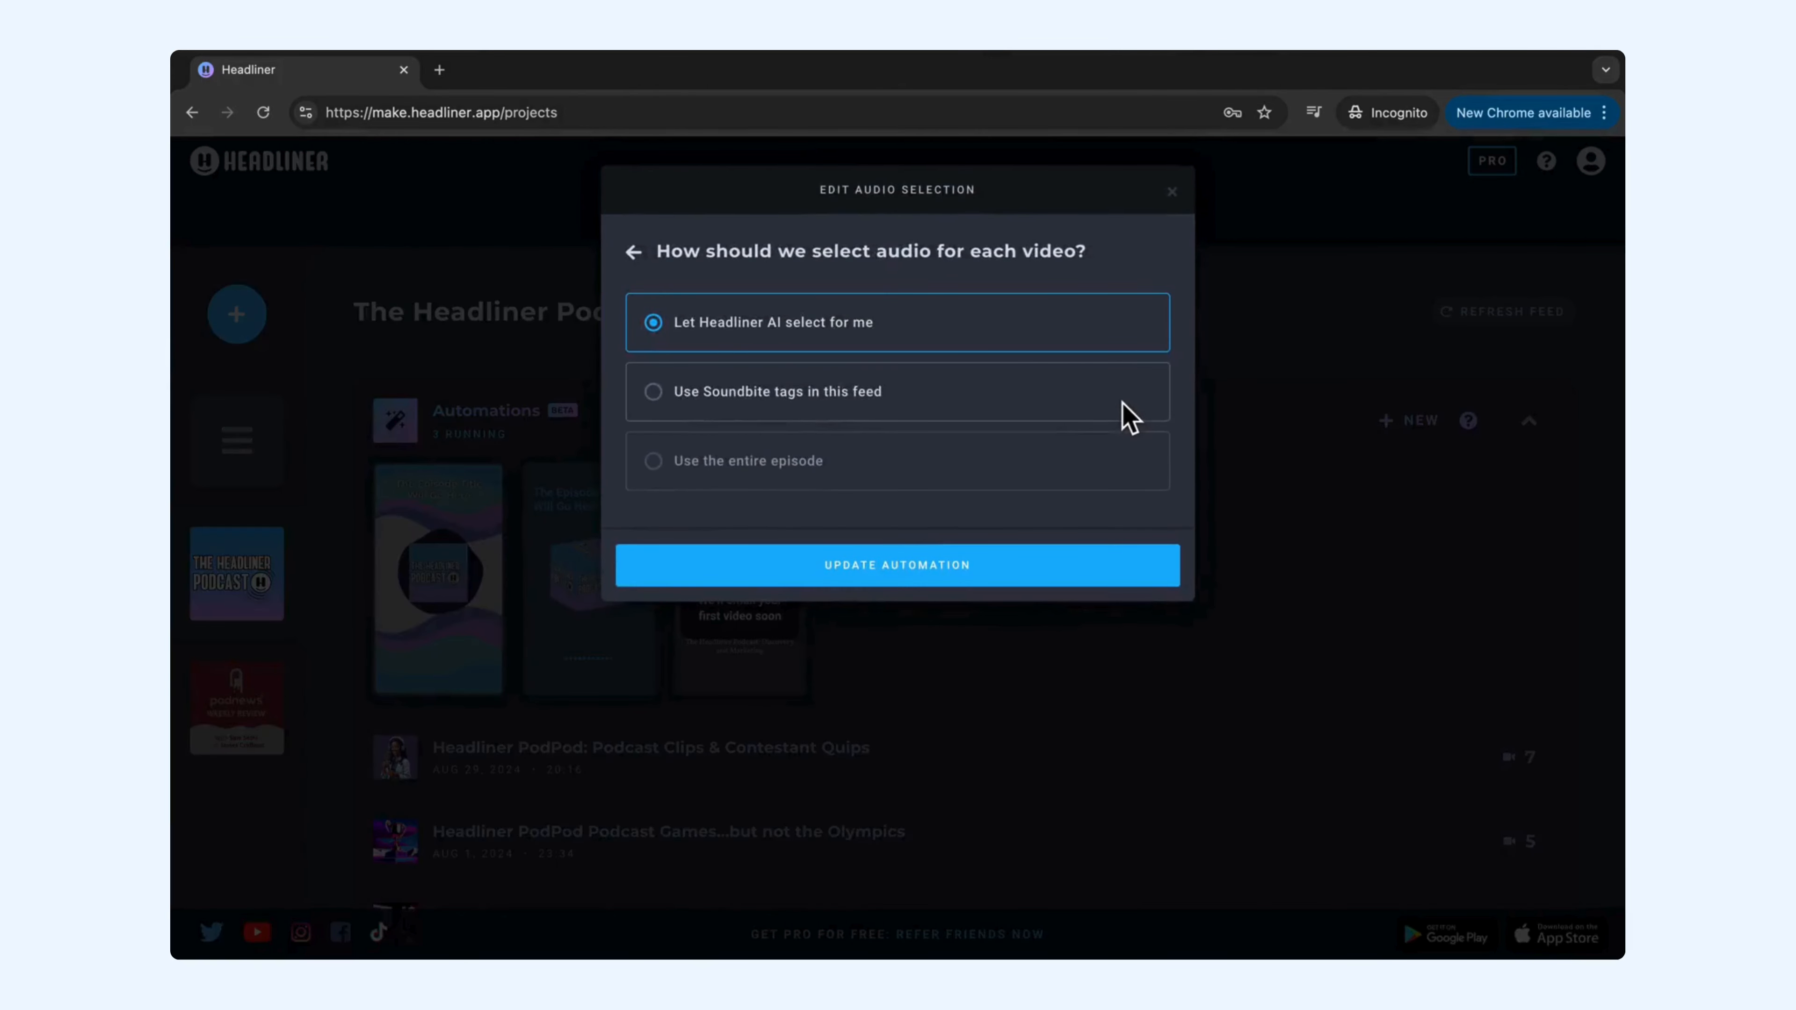
pyautogui.click(983, 583)
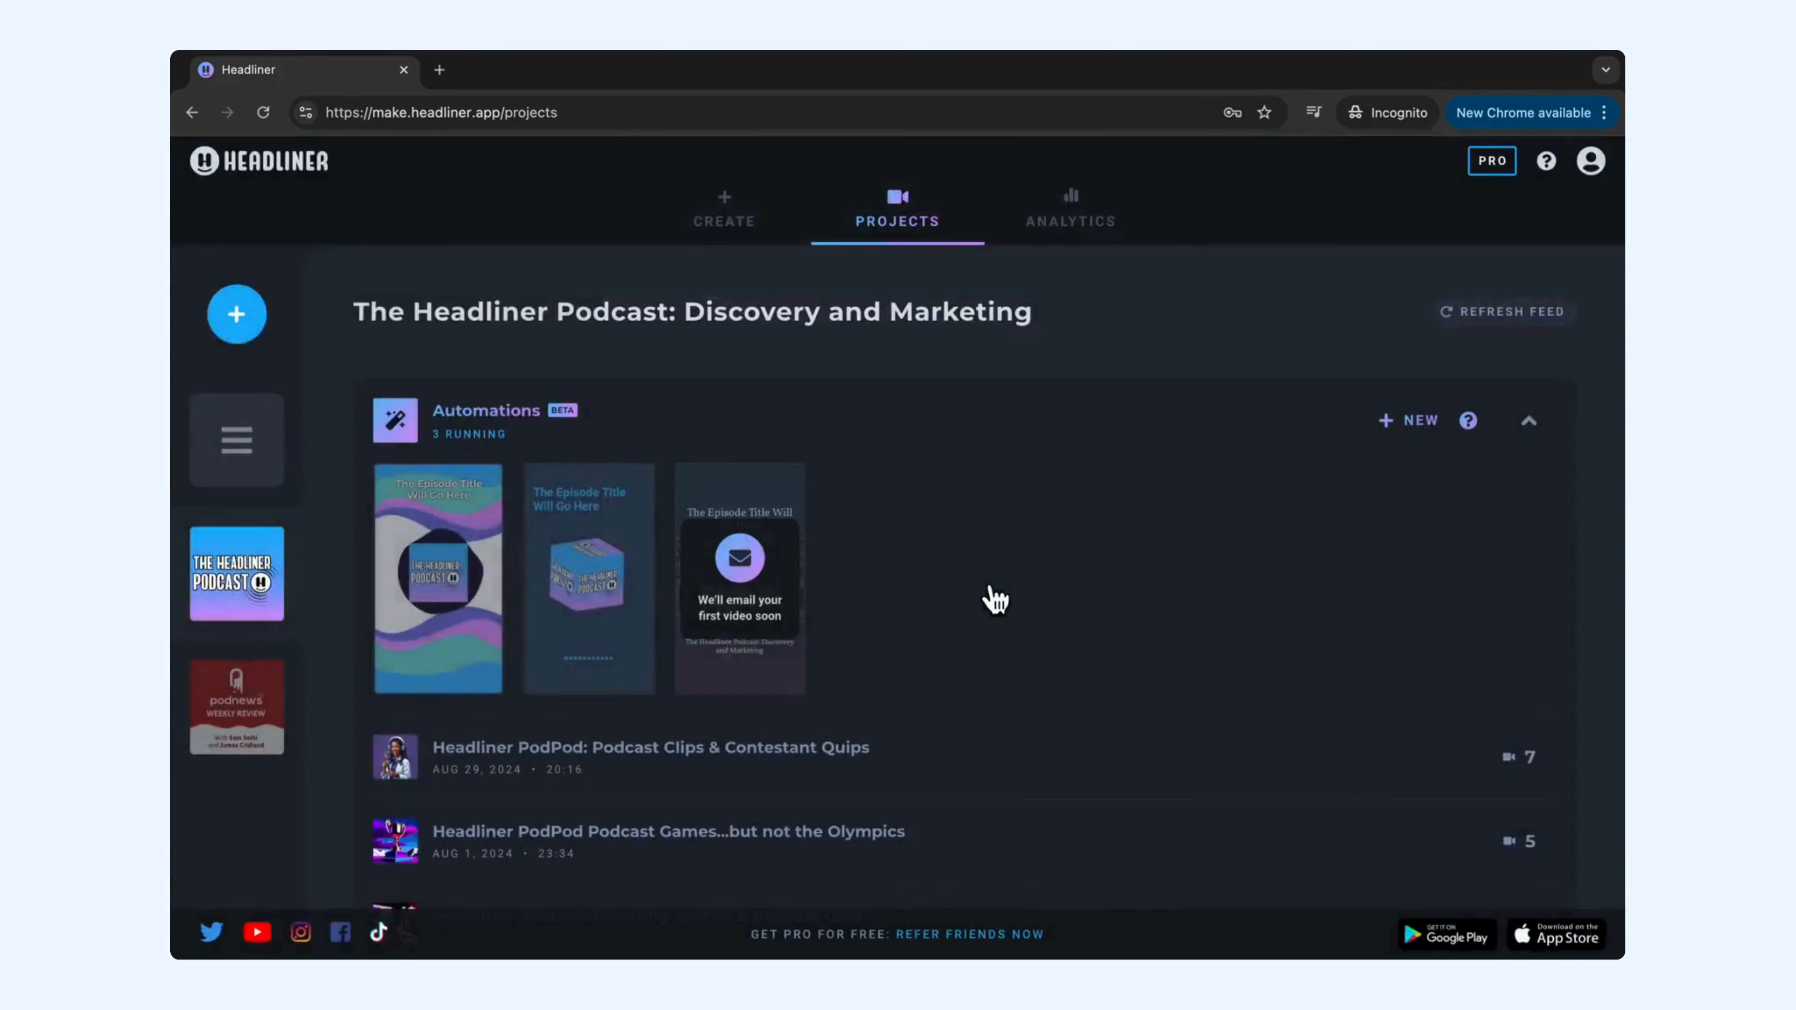
pyautogui.click(913, 414)
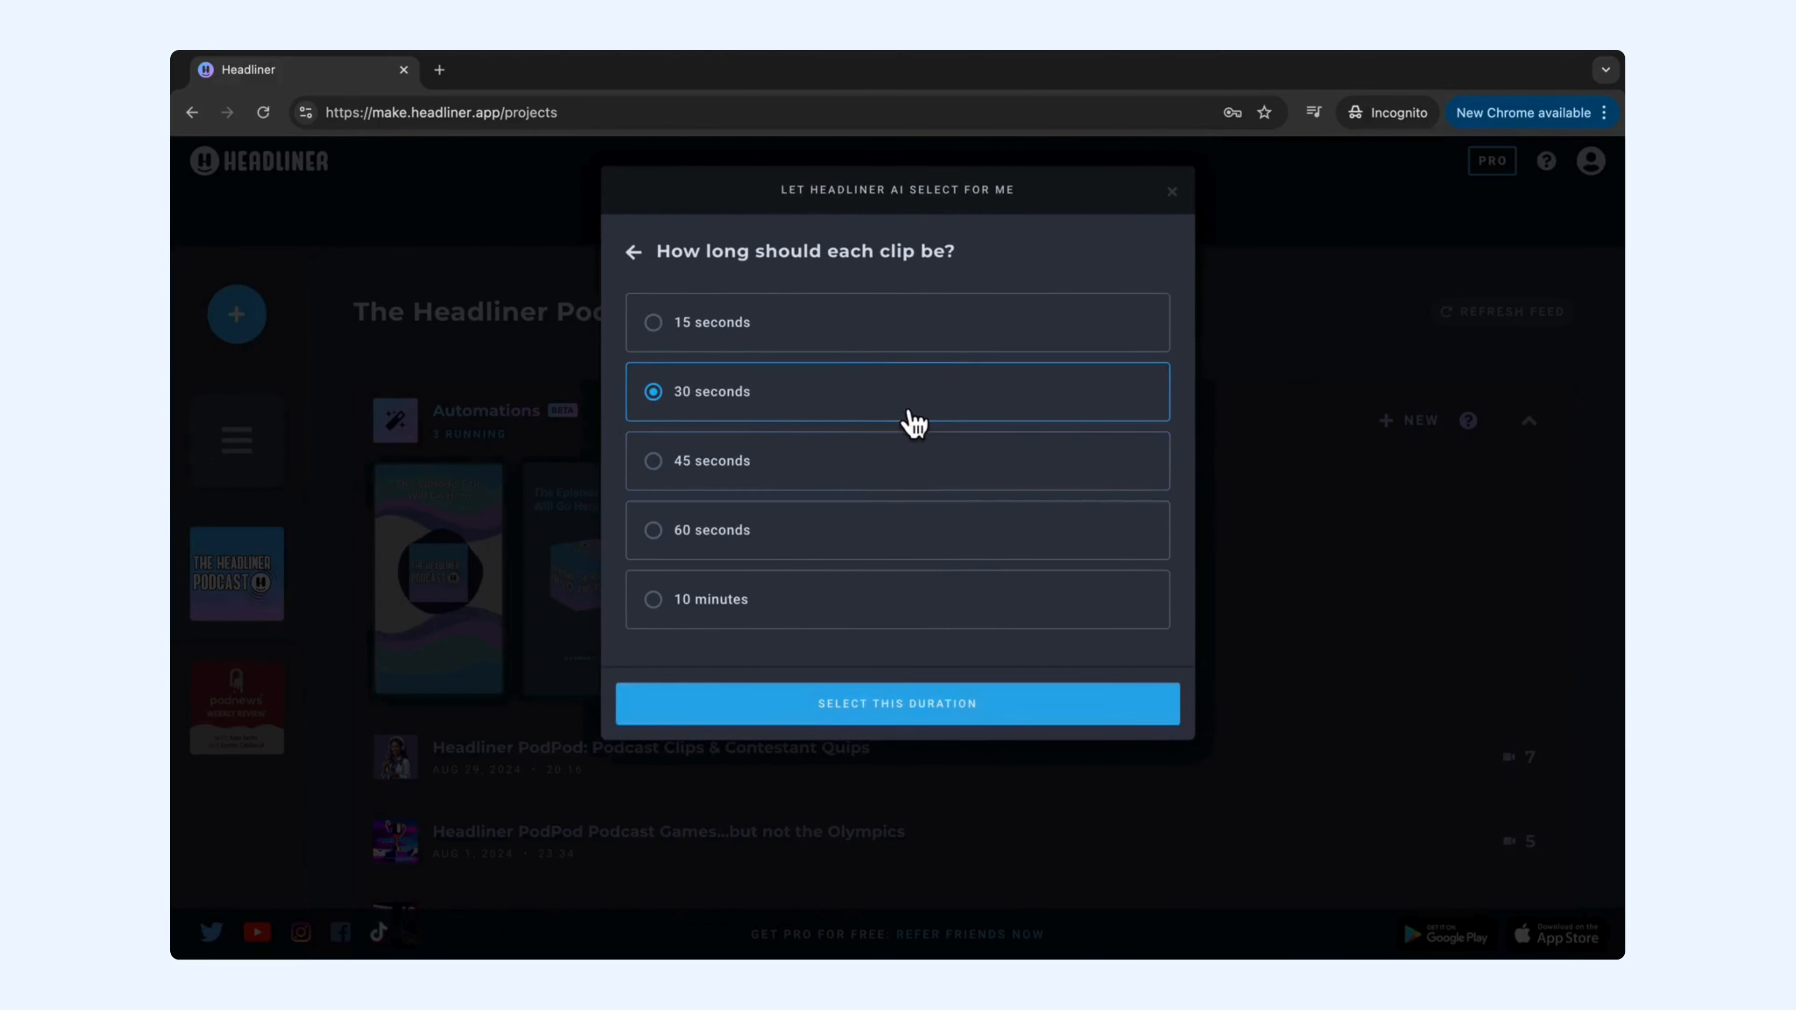
pyautogui.click(863, 714)
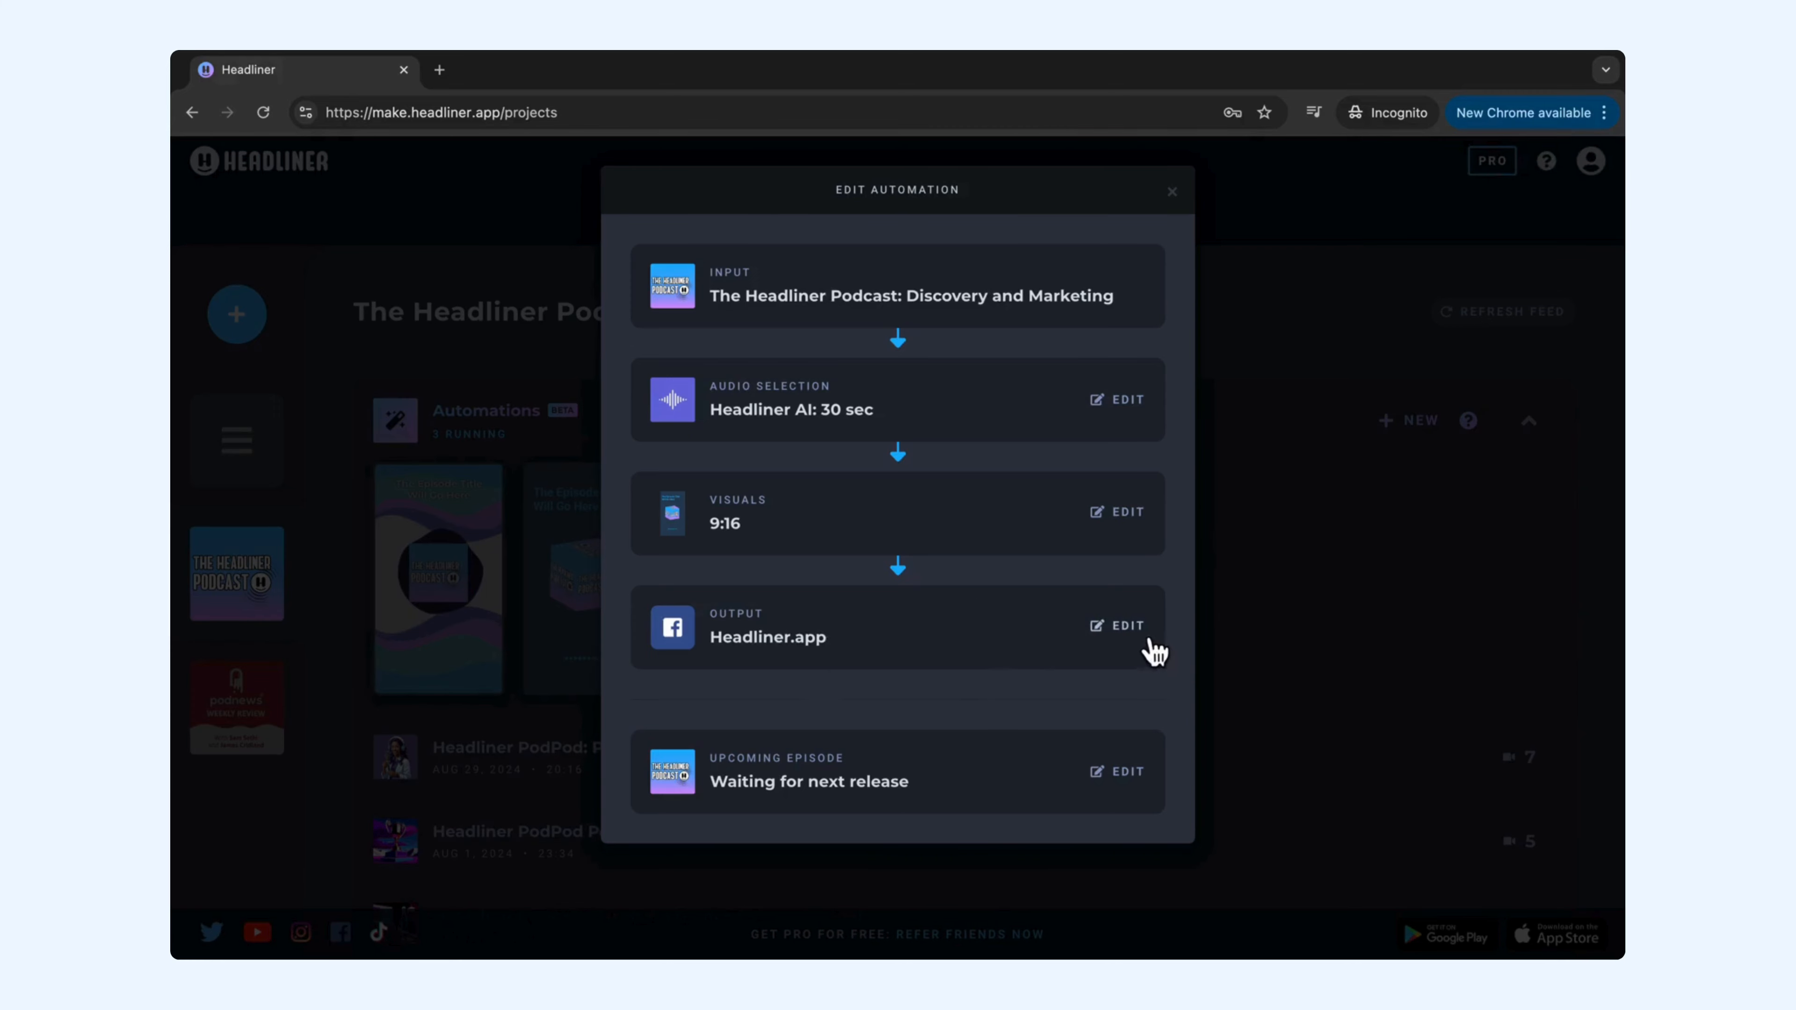
# - Change the automation's episode selection from future episodes to the back catalog, including only Season 3
pyautogui.click(1117, 783)
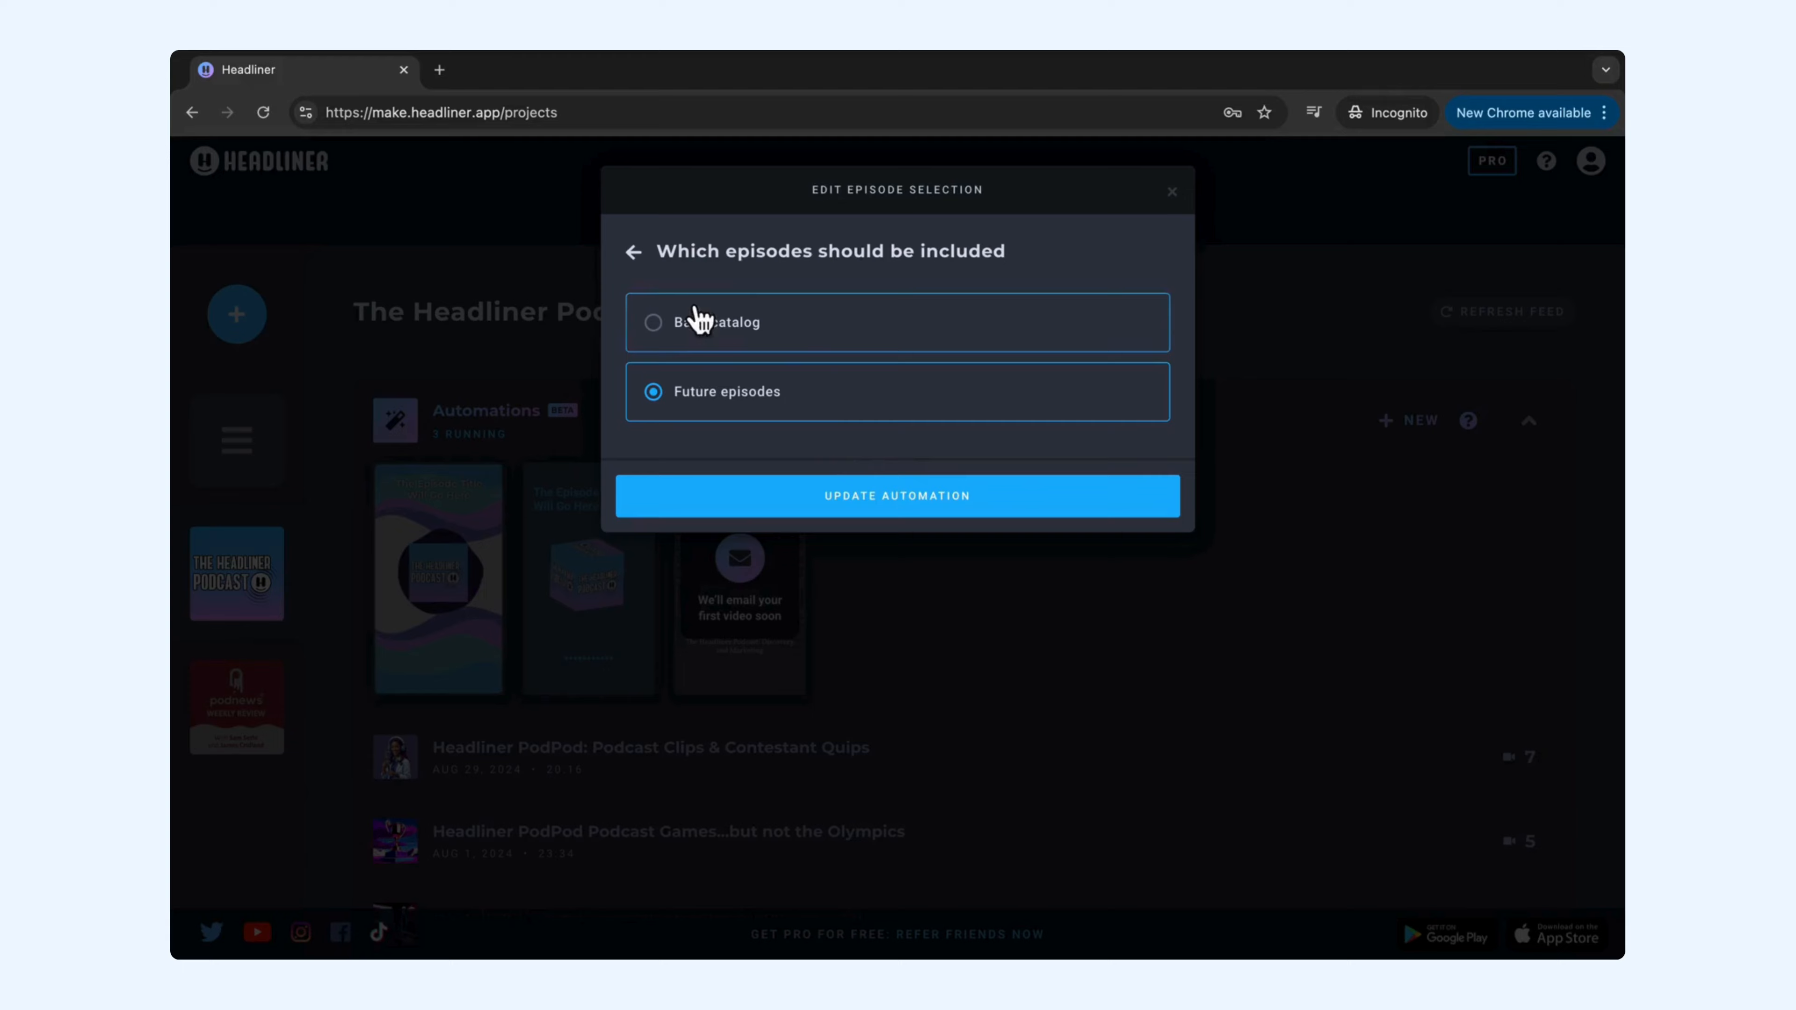
pyautogui.click(735, 326)
pyautogui.click(791, 506)
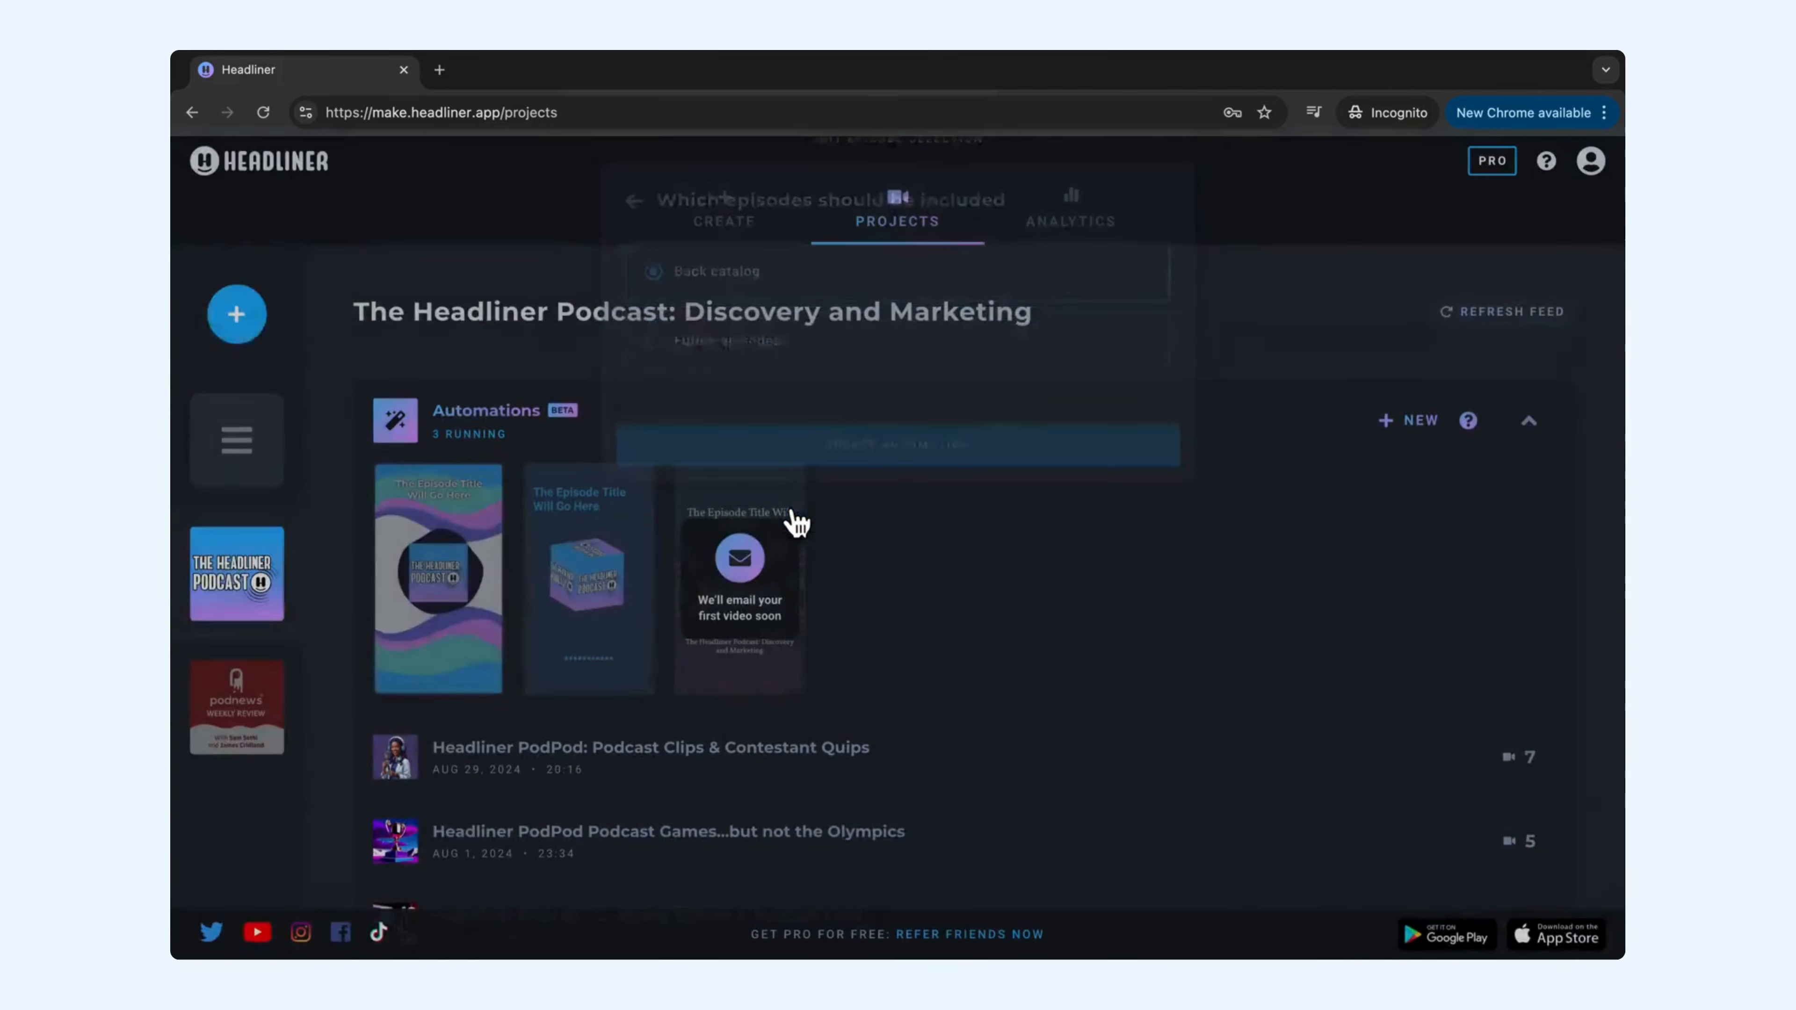
pyautogui.click(815, 351)
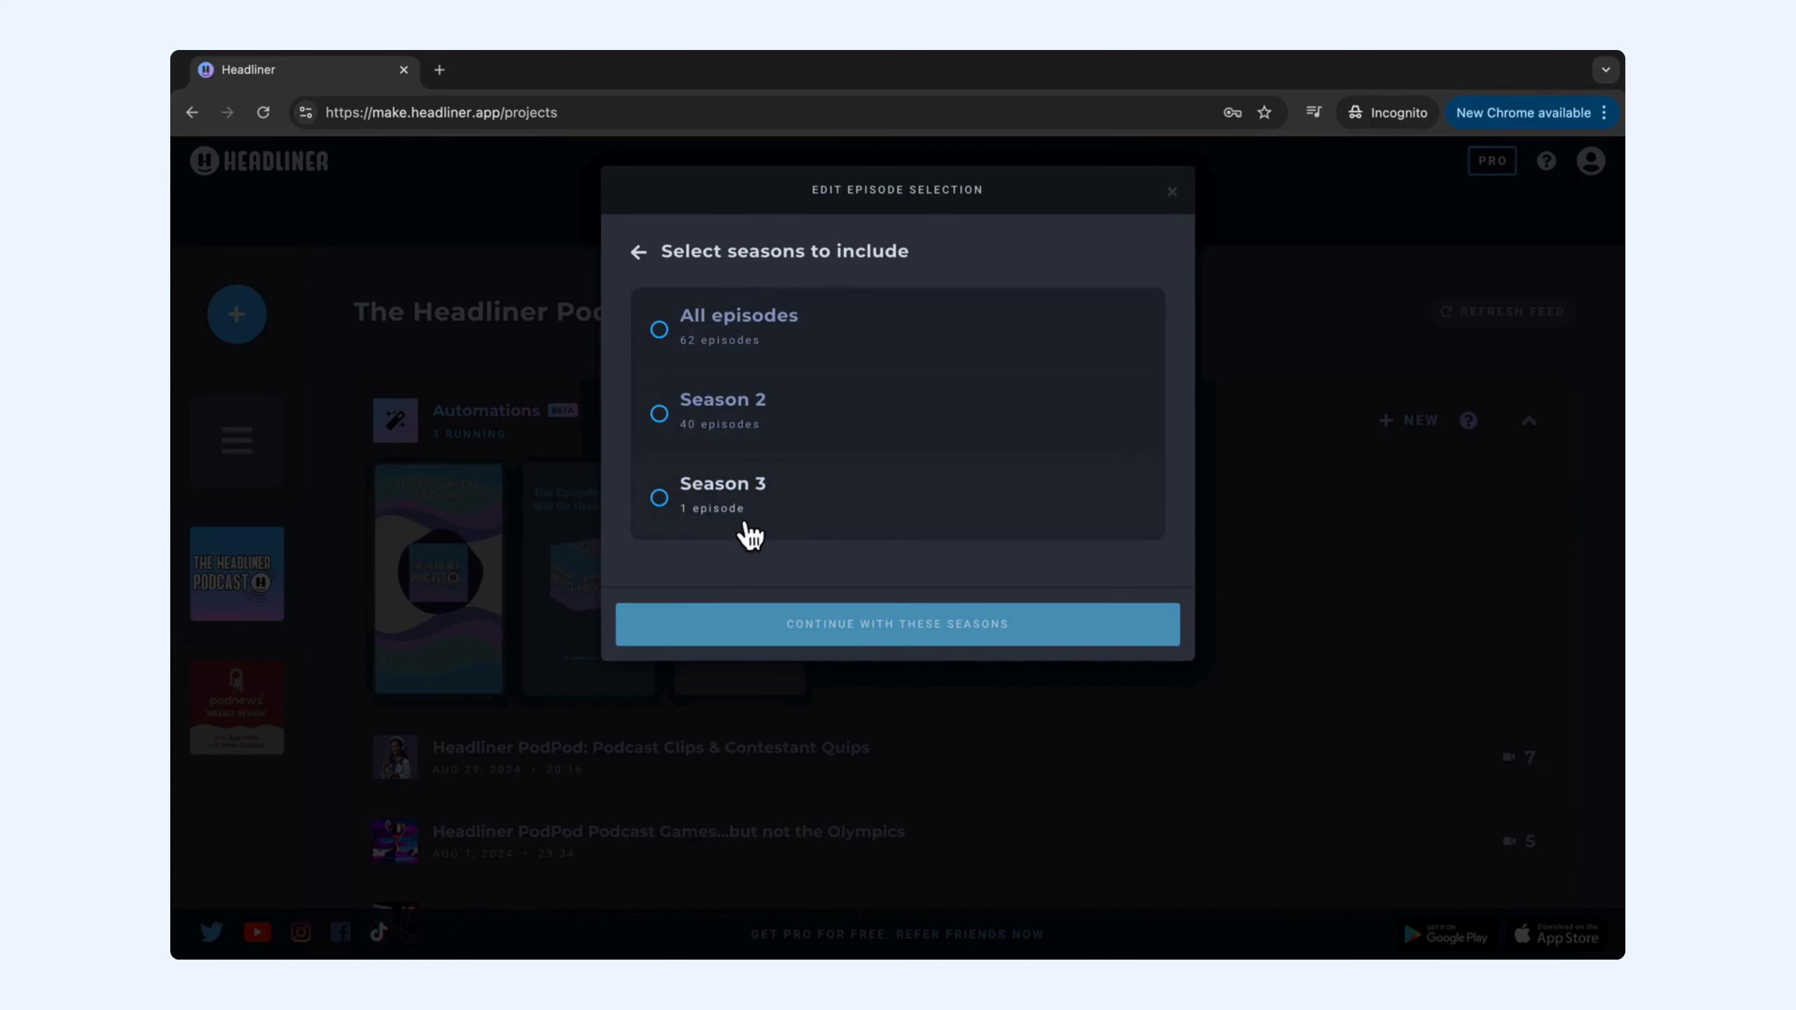
pyautogui.click(746, 527)
pyautogui.click(809, 641)
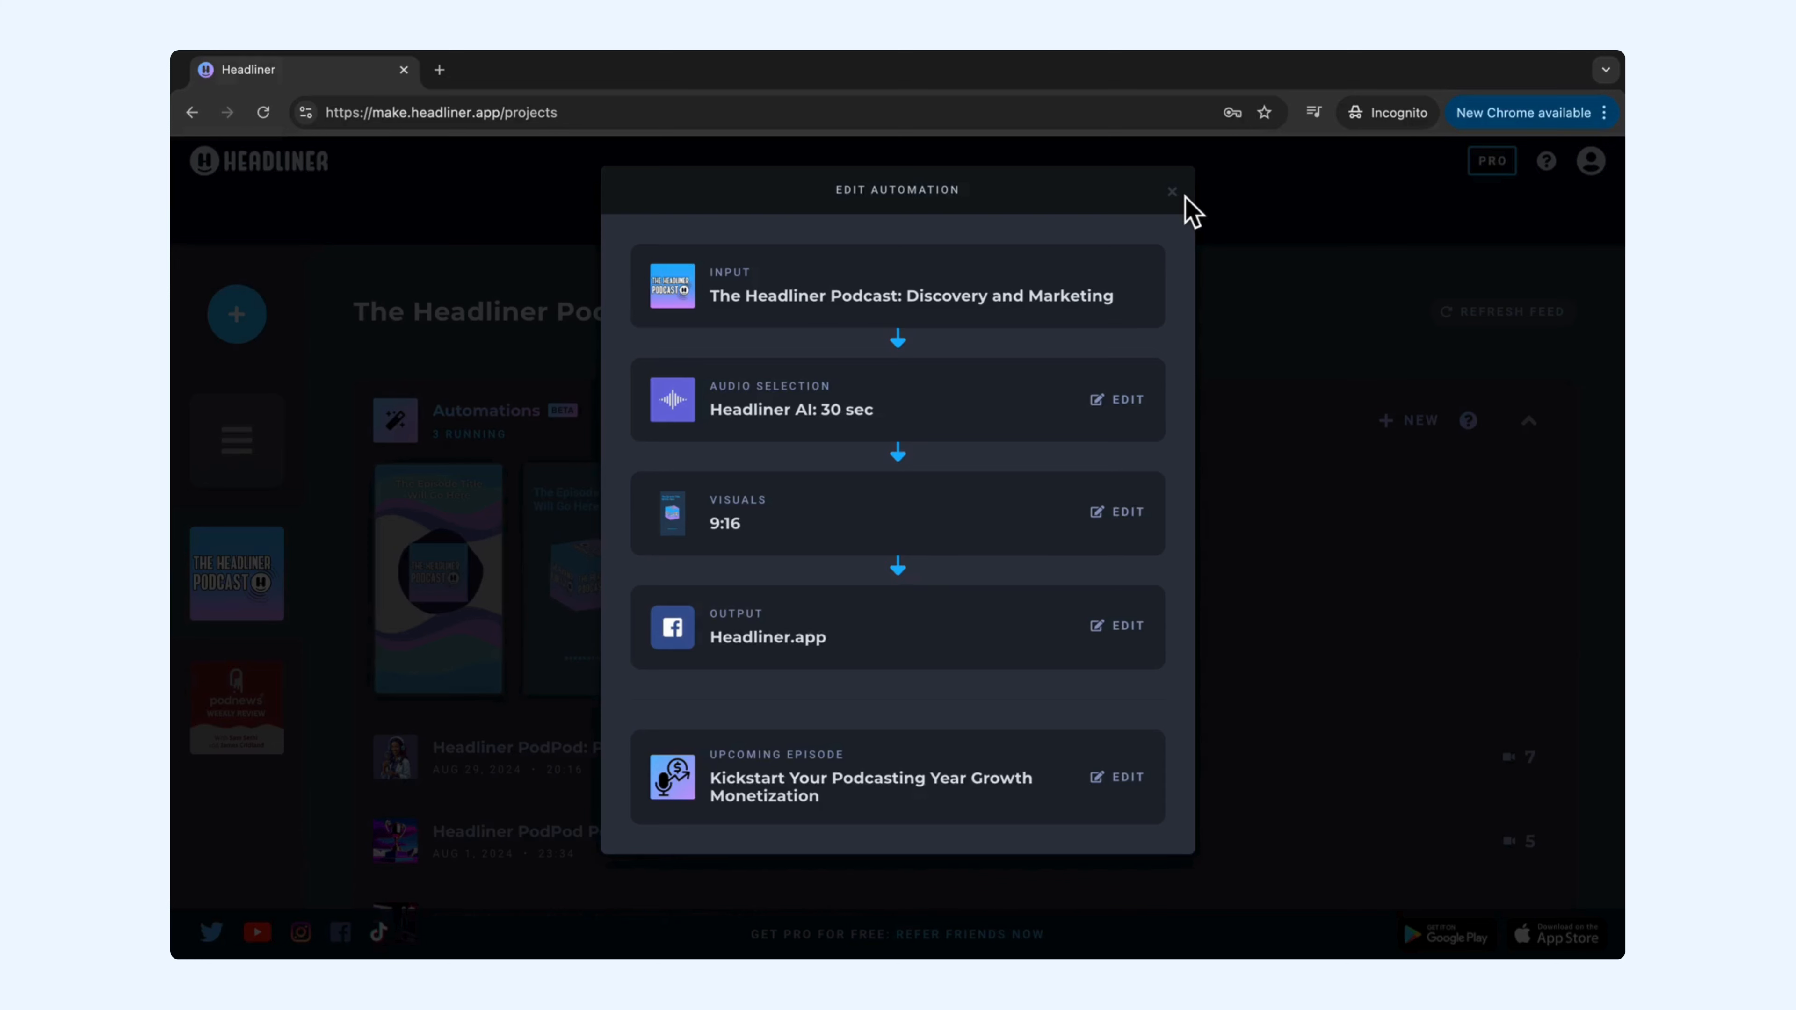
# - Close the automation's settings and return to the home page for creating new content
pyautogui.click(1188, 210)
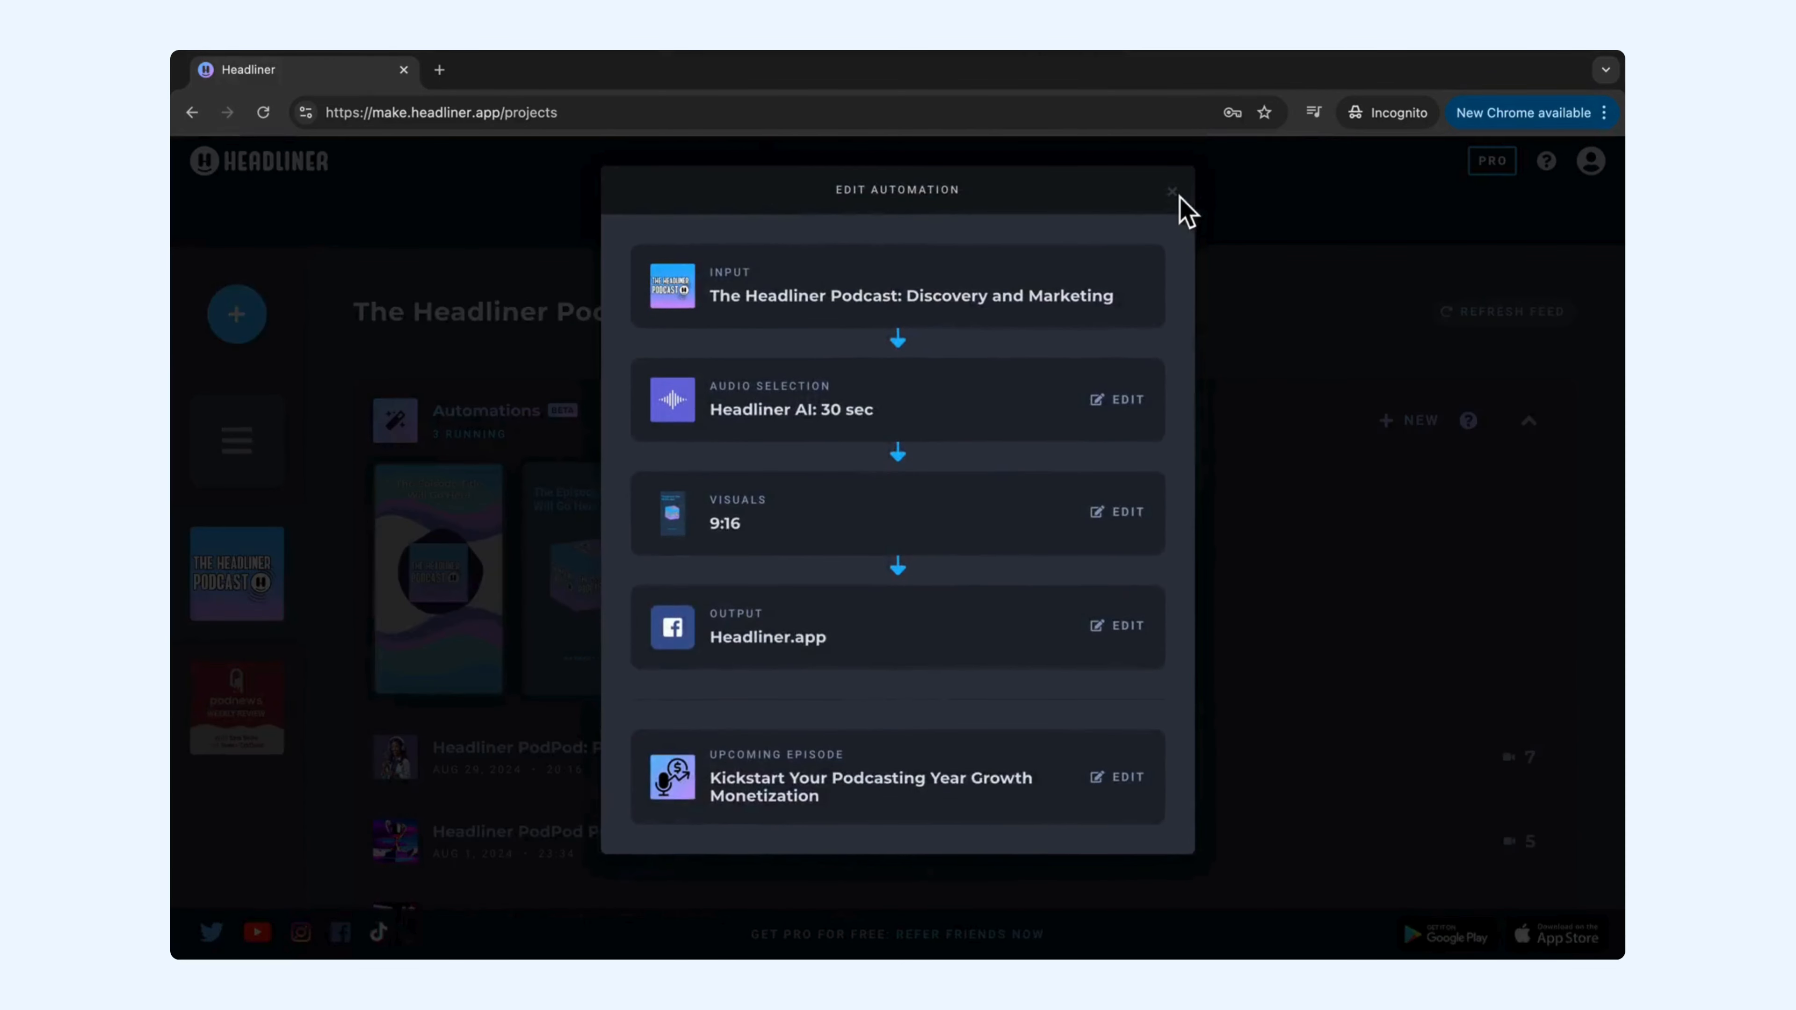
pyautogui.click(1179, 198)
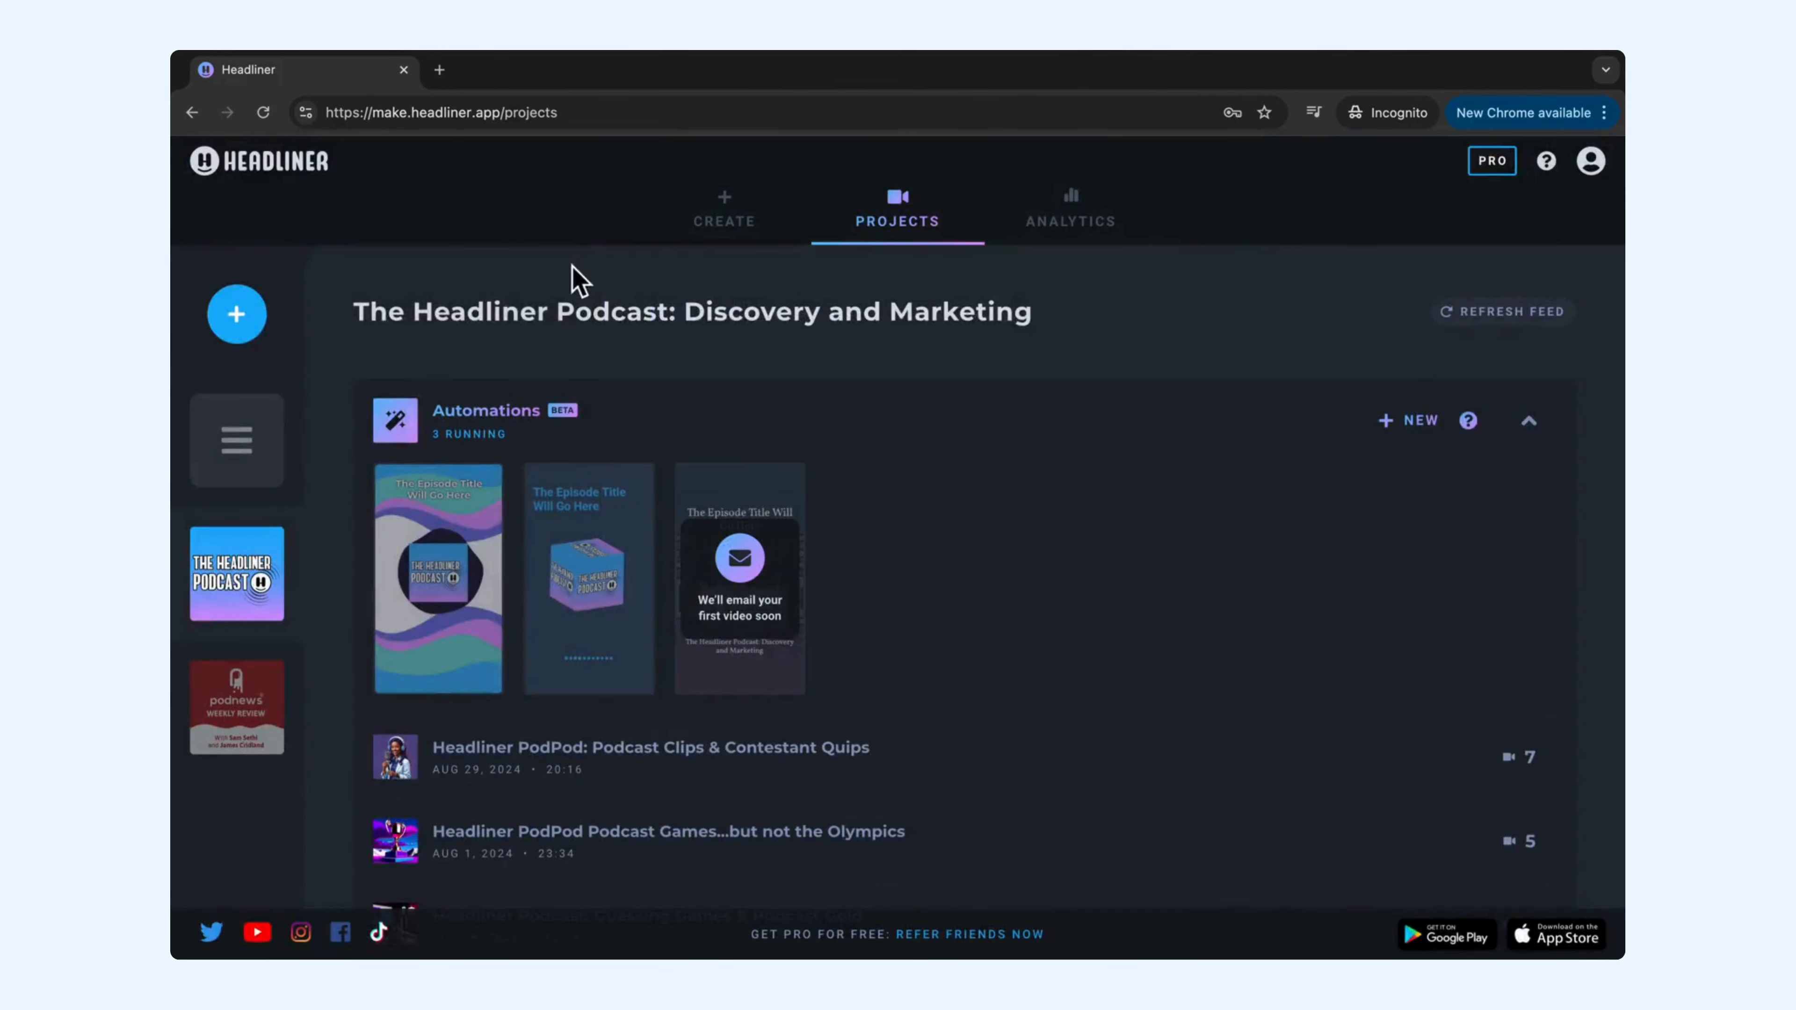
pyautogui.click(234, 177)
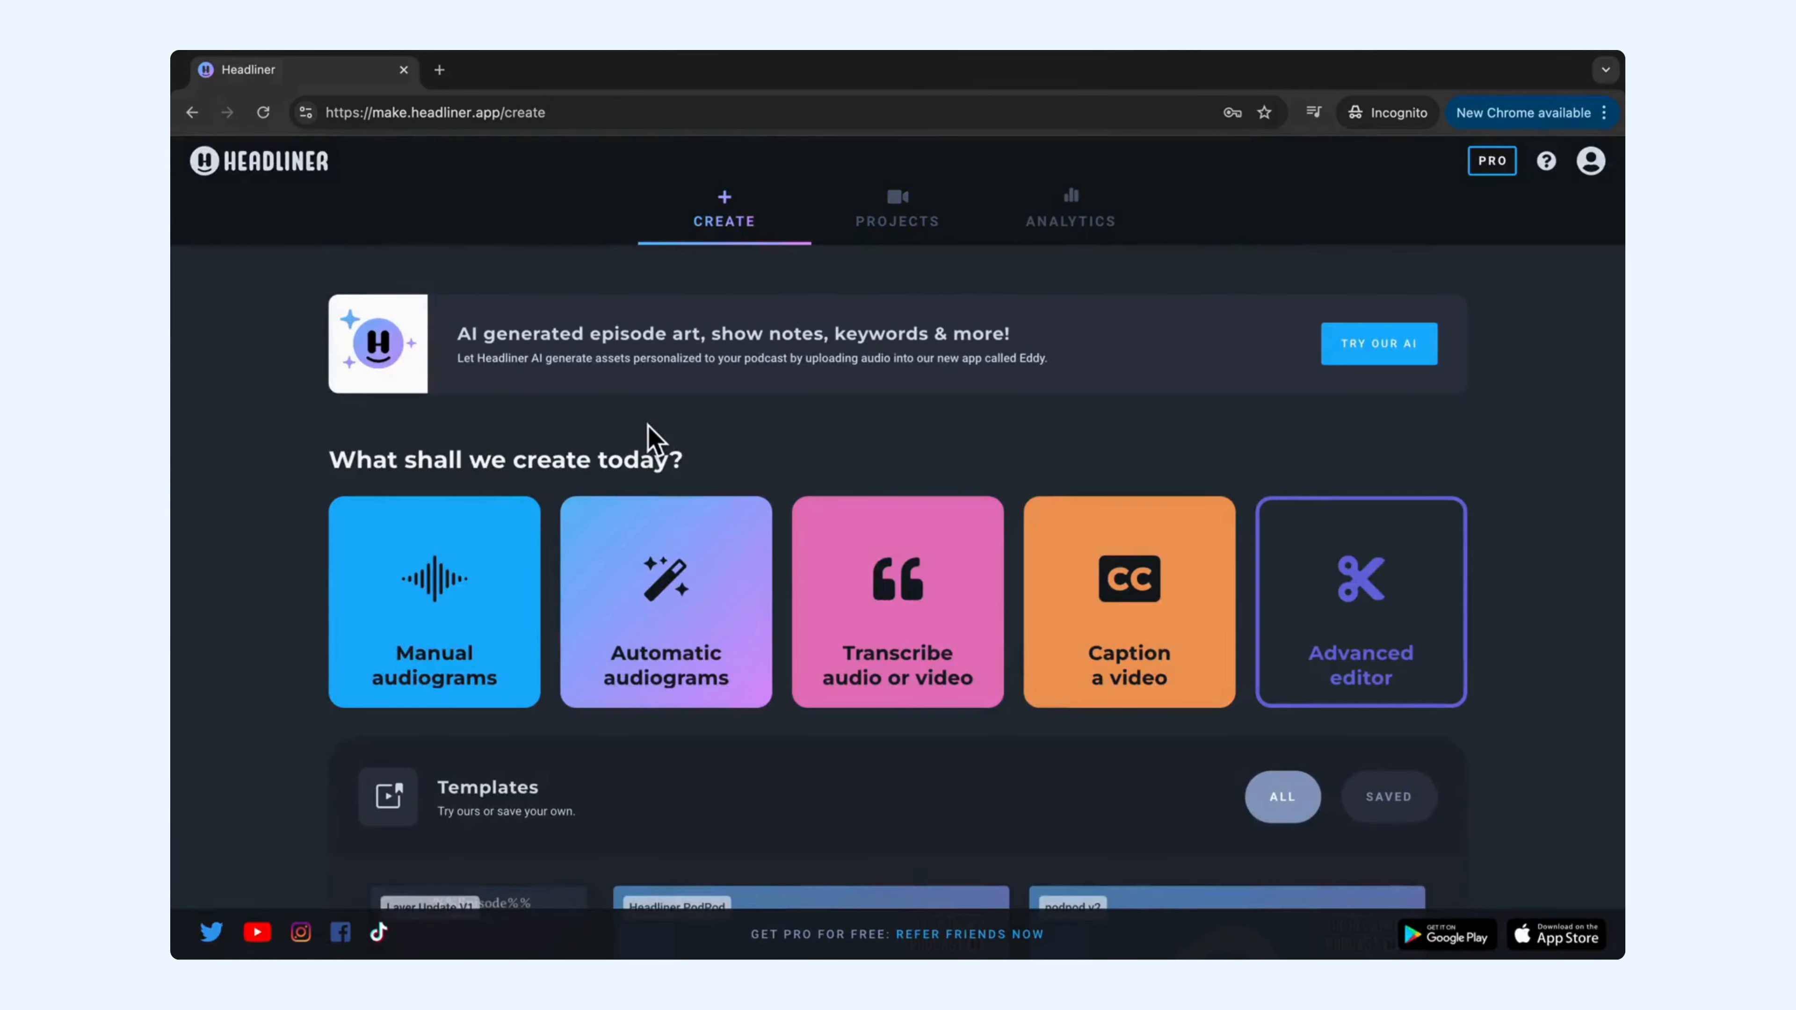
pyautogui.scroll(-1, 654, 435)
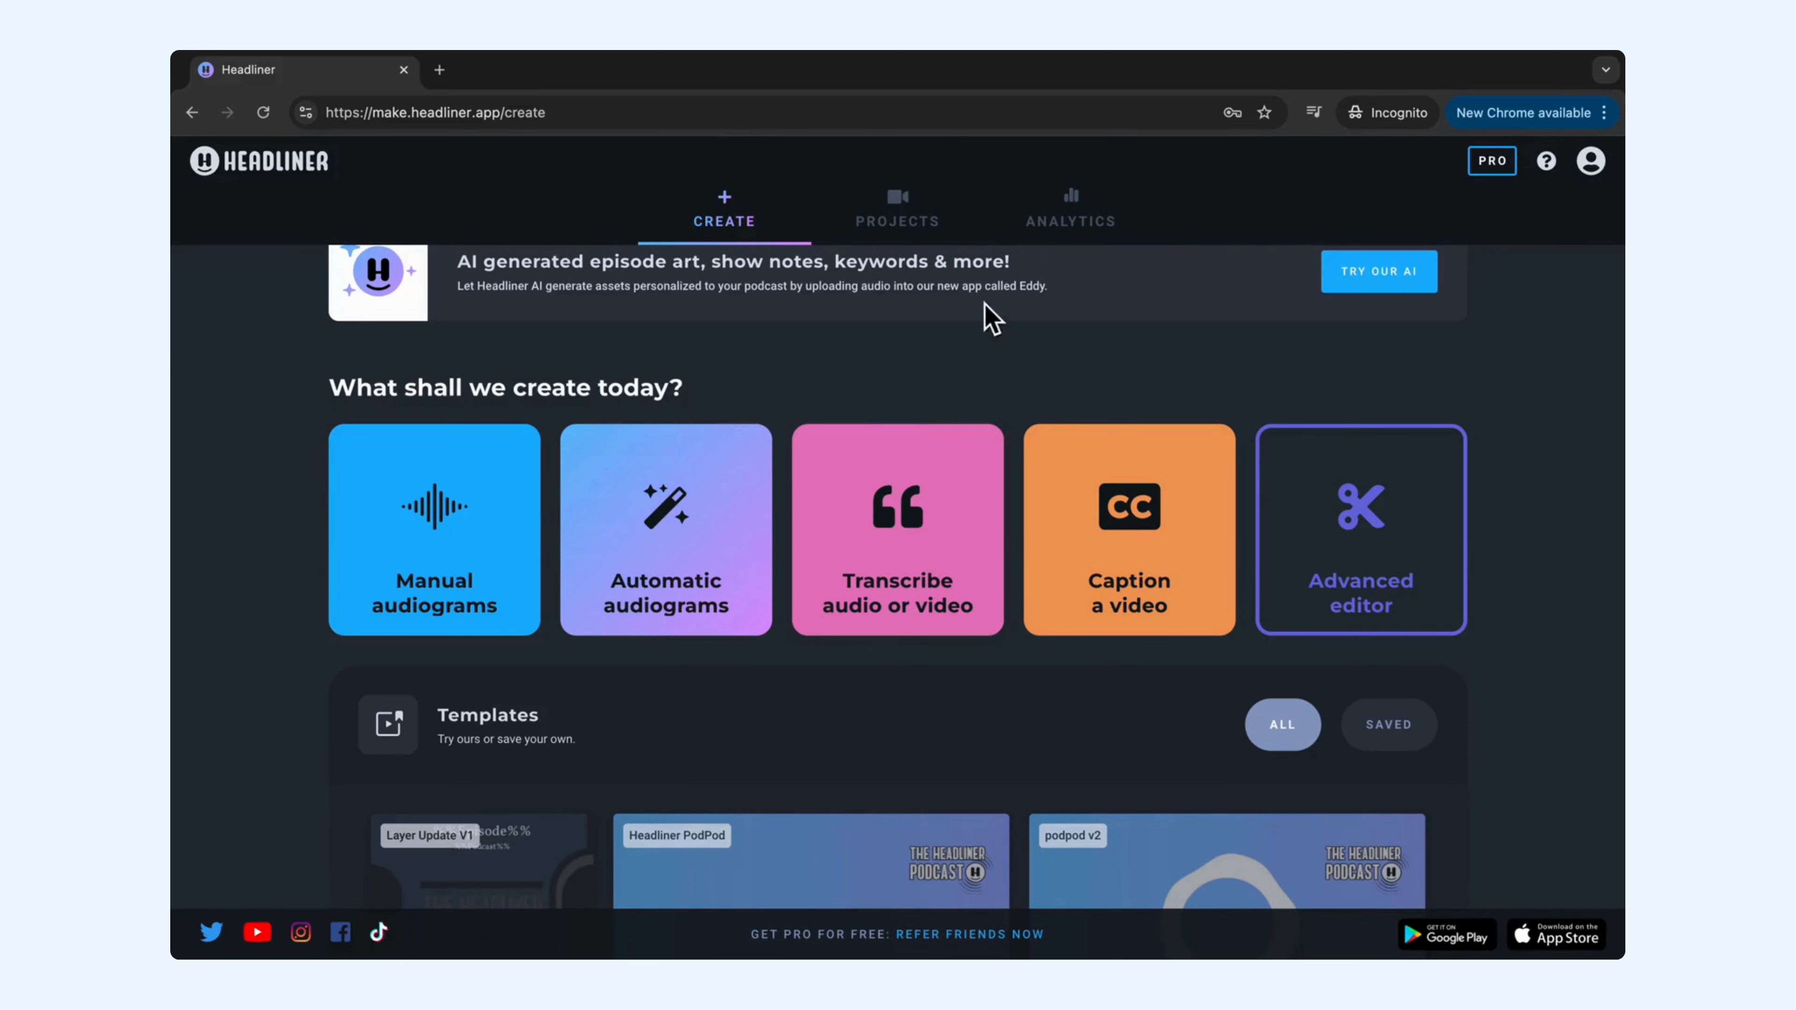
pyautogui.scroll(1, 972, 340)
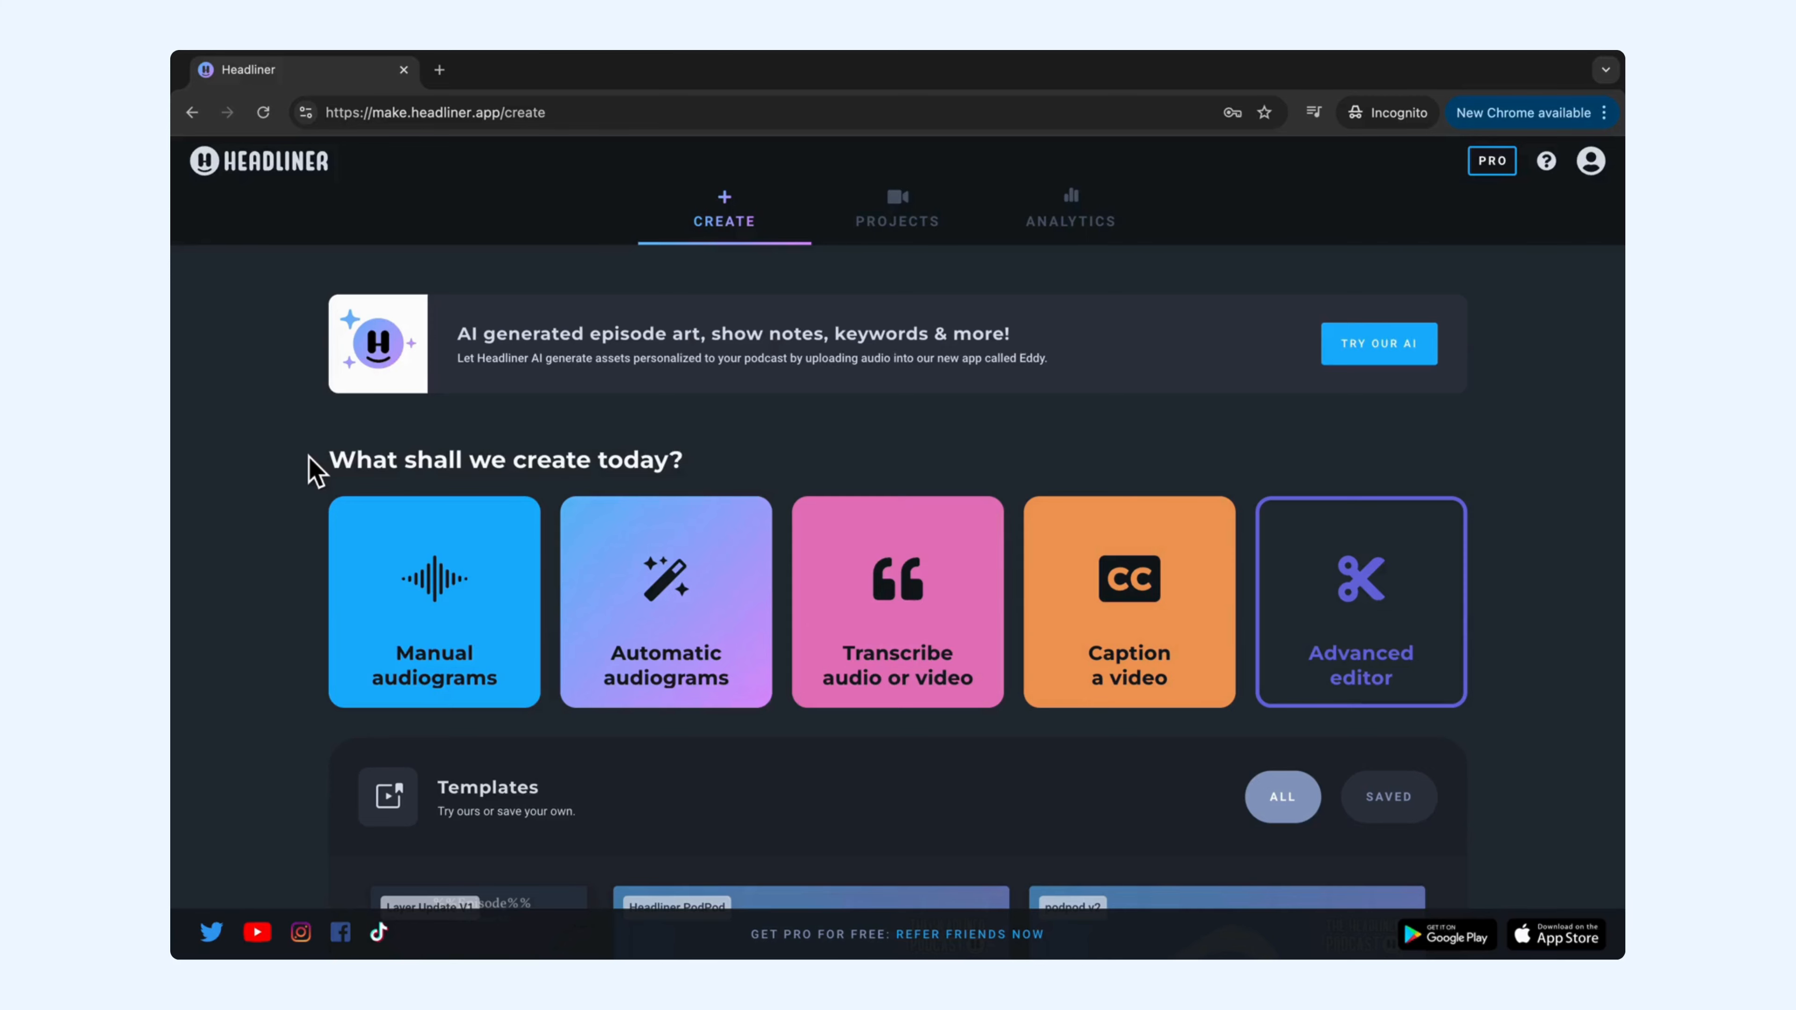
pyautogui.click(736, 453)
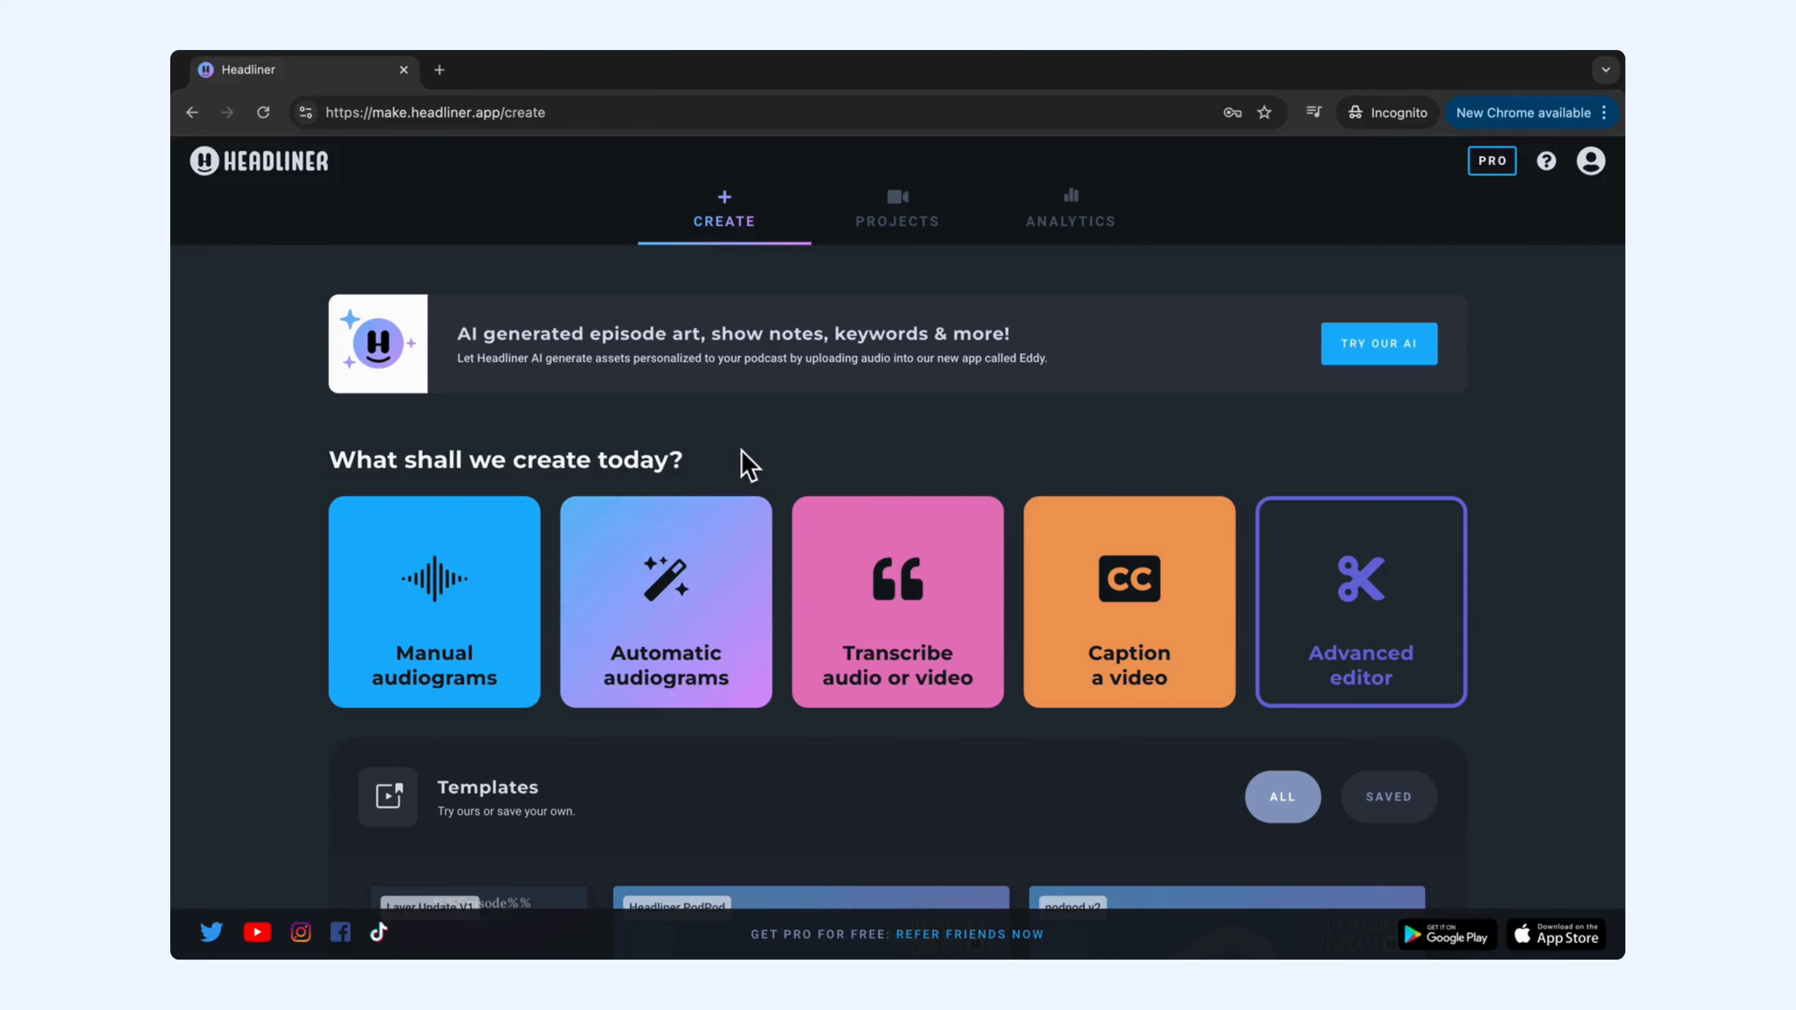